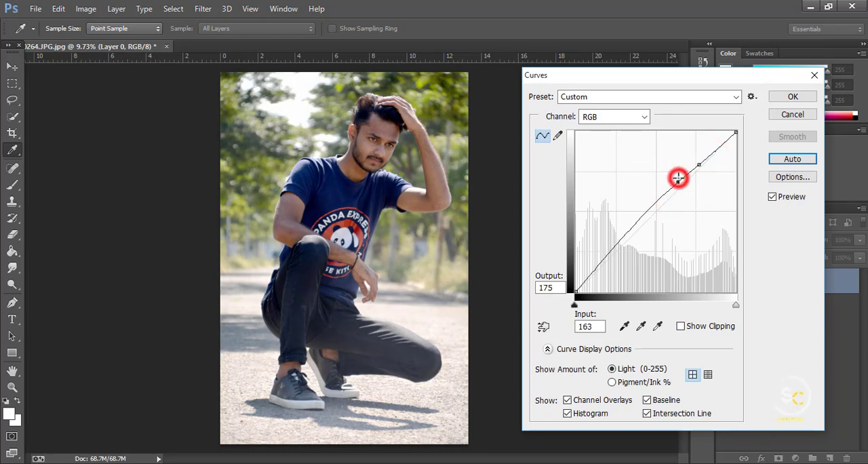
Step: Apply the Curves adjustment to Layer 0 with the RGB point at input 196 and output 202
{"action": "left_click", "coordinate": [793, 96]}
{"action": "key", "text": "v"}
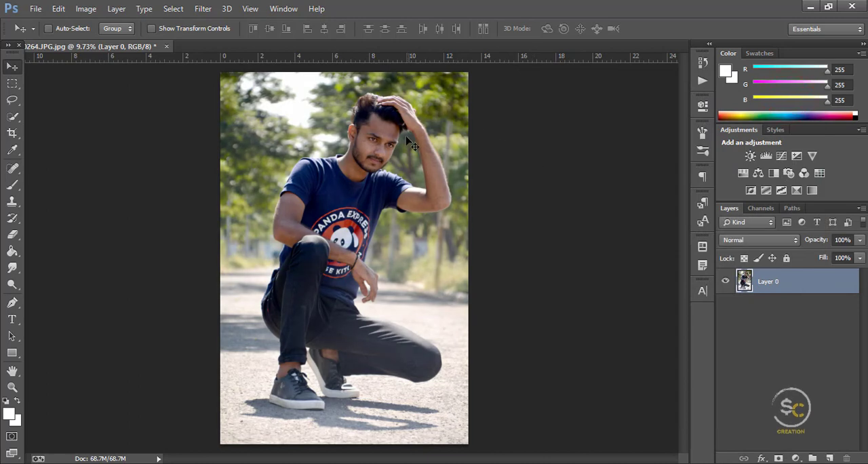
Step: Remove the dark mark on the cheek beside the eye with the content-aware Spot Healing Brush
{"action": "scroll", "coordinate": [389, 127], "scroll_direction": "up", "scroll_amount": 10}
{"action": "scroll", "coordinate": [312, 223], "scroll_direction": "up", "scroll_amount": 6}
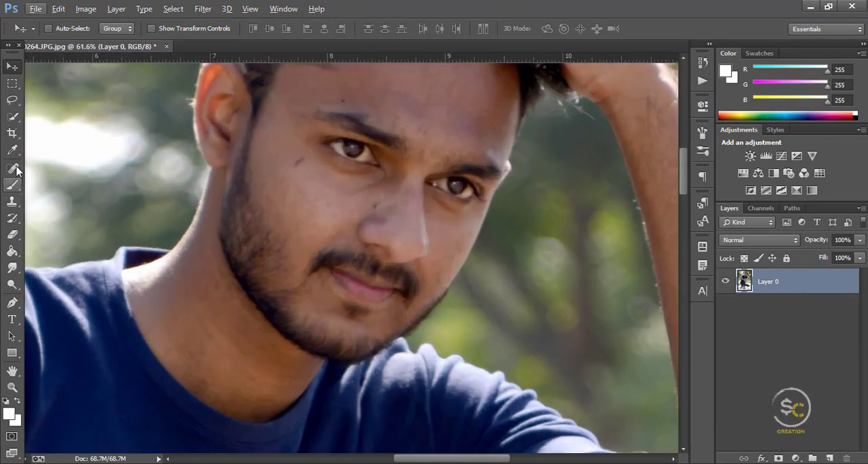
{"action": "key", "text": "j"}
{"action": "scroll", "coordinate": [309, 163], "scroll_direction": "up", "scroll_amount": 3}
{"action": "left_click", "coordinate": [309, 164]}
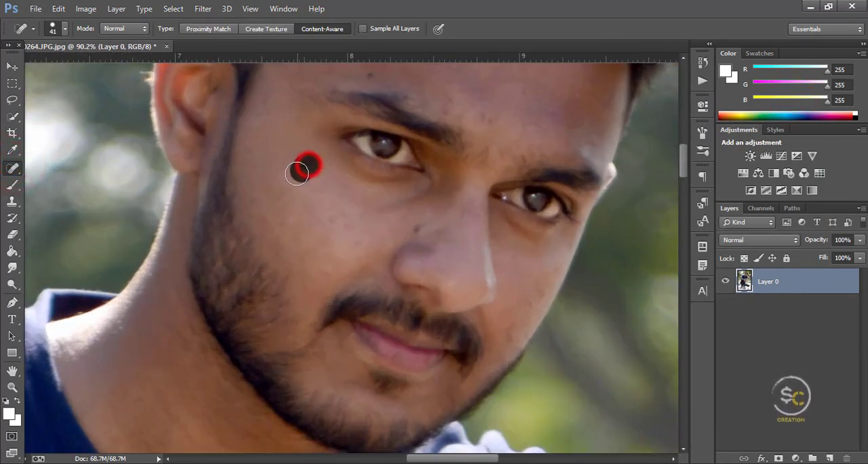
Step: Heal the small blemishes on the forehead and above the eyebrows with the Spot Healing Brush
{"action": "scroll", "coordinate": [440, 229], "scroll_direction": "up", "scroll_amount": 2}
{"action": "scroll", "coordinate": [411, 229], "scroll_direction": "up", "scroll_amount": 3}
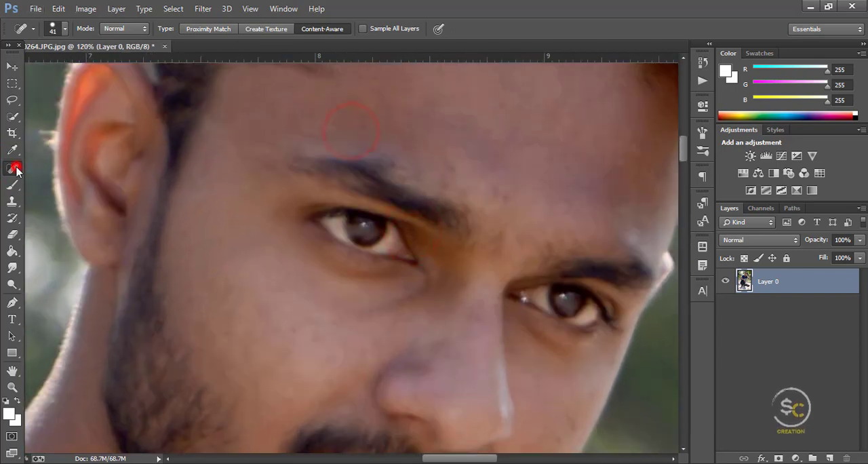
{"action": "scroll", "coordinate": [456, 187], "scroll_direction": "up", "scroll_amount": 1}
{"action": "left_click", "coordinate": [502, 233]}
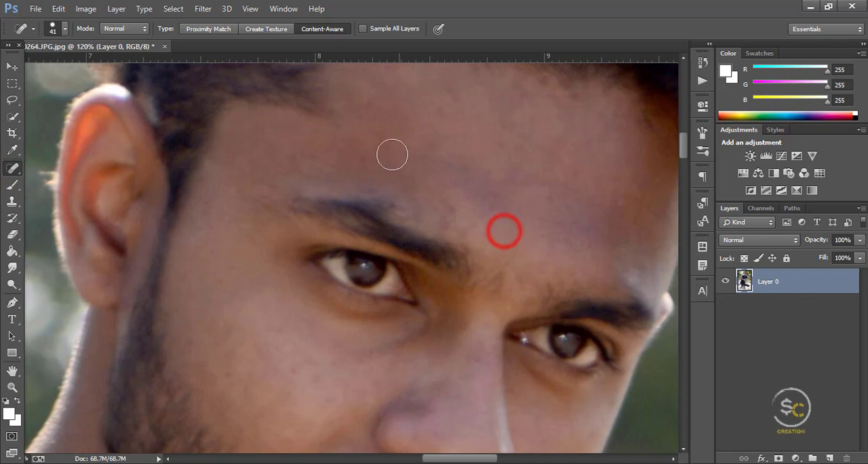
{"action": "scroll", "coordinate": [503, 198], "scroll_direction": "down", "scroll_amount": 1}
{"action": "scroll", "coordinate": [504, 198], "scroll_direction": "down", "scroll_amount": 5}
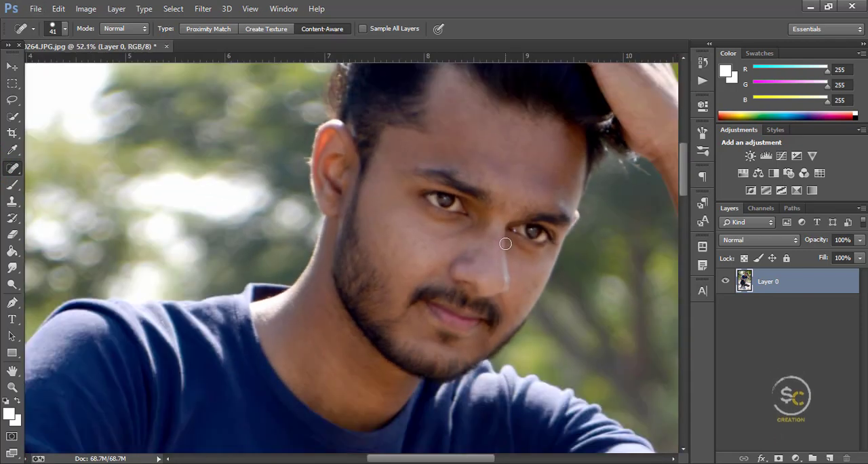
{"action": "scroll", "coordinate": [504, 244], "scroll_direction": "down", "scroll_amount": 5}
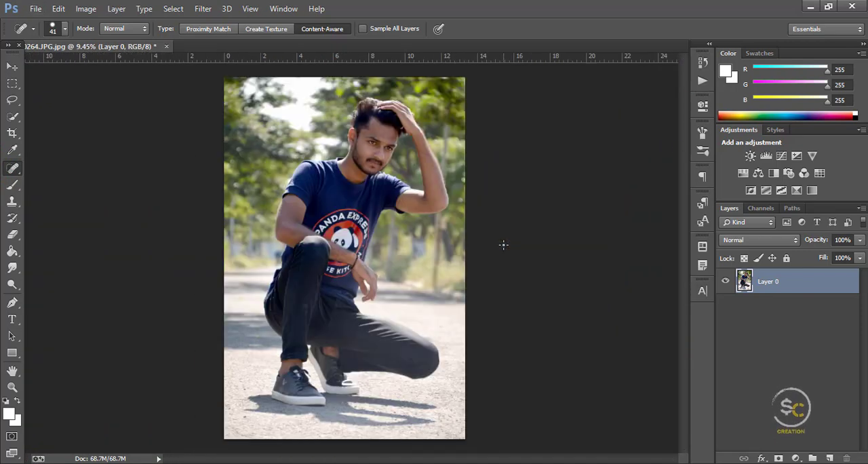
Step: Duplicate Layer 0 within the same document, keeping the default copy name
{"action": "right_click", "coordinate": [808, 276]}
{"action": "left_click", "coordinate": [587, 114]}
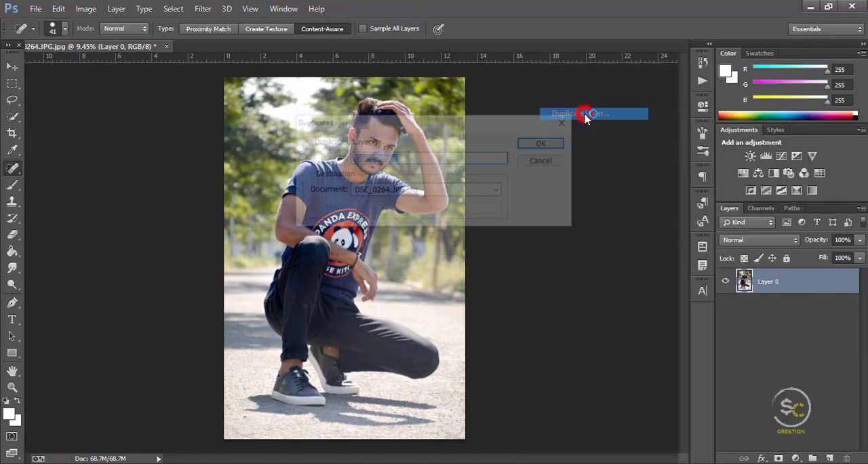
{"action": "left_click", "coordinate": [539, 142]}
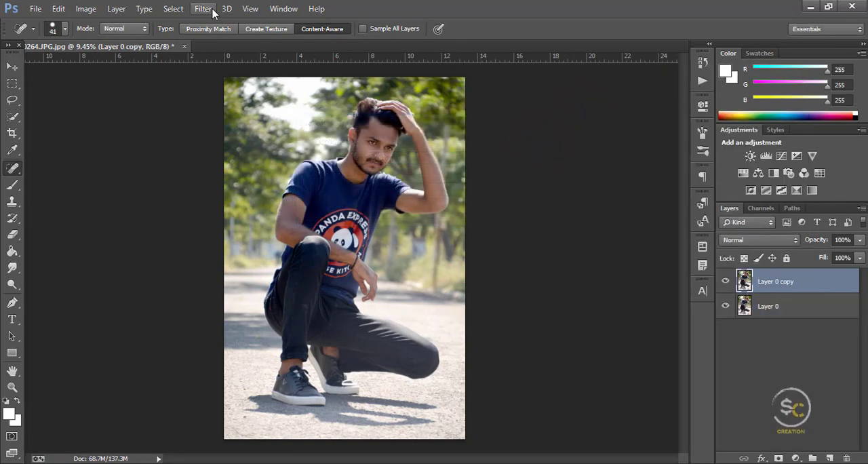
Step: Smooth the copied layer with Imagenomic Portraiture using Smoothing: Medium and a skin tone sampled from the cheek, and compare it with the original
{"action": "left_click", "coordinate": [207, 9]}
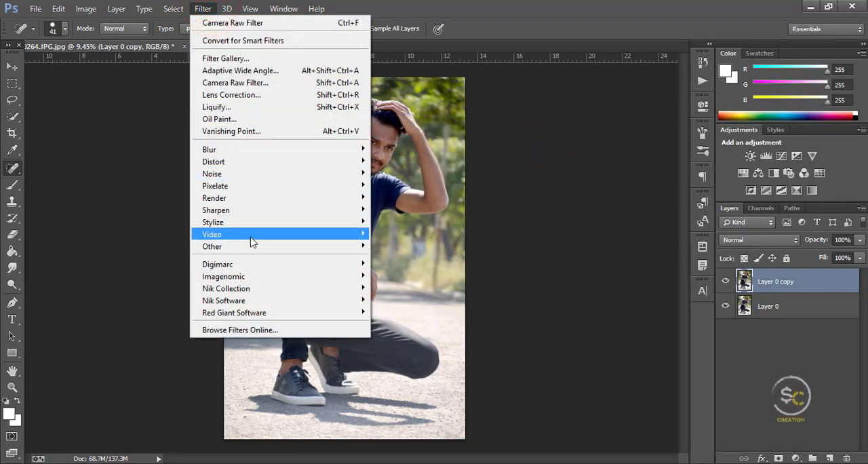
{"action": "left_click", "coordinate": [251, 276]}
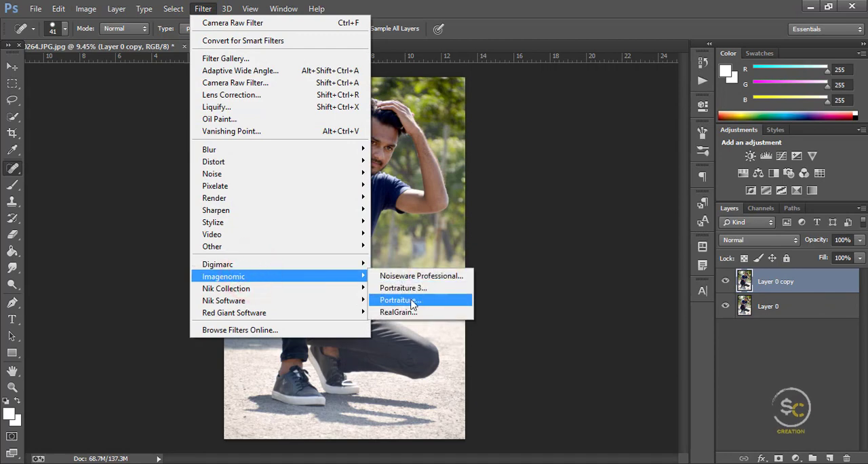
{"action": "left_click", "coordinate": [431, 300]}
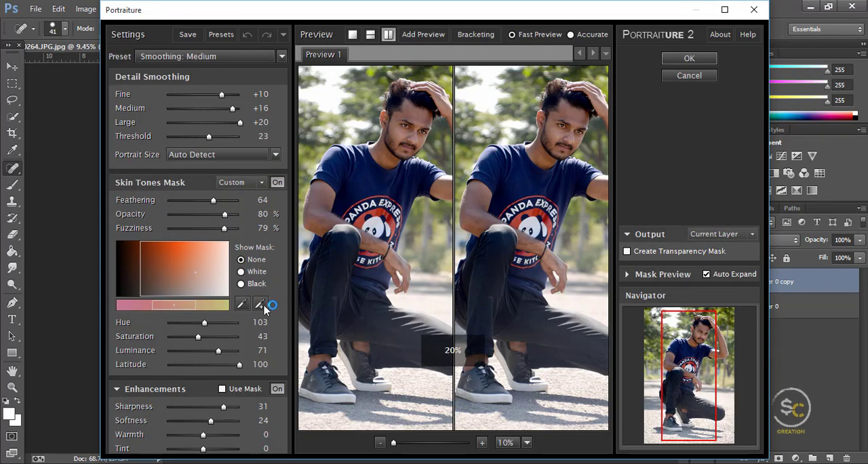
{"action": "scroll", "coordinate": [536, 176], "scroll_direction": "up", "scroll_amount": 5}
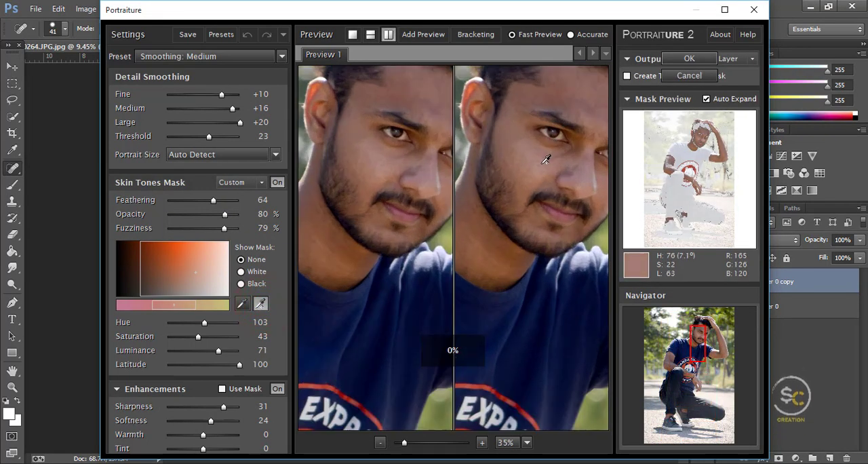
{"action": "left_click", "coordinate": [538, 162]}
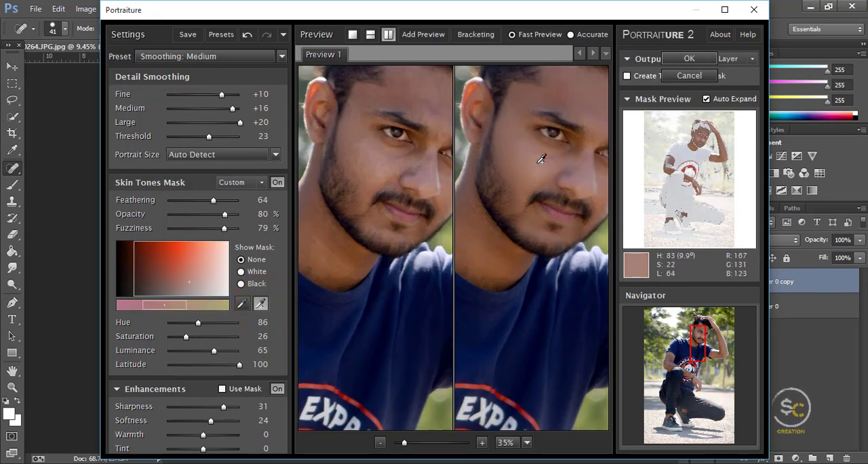
{"action": "key", "text": "Return"}
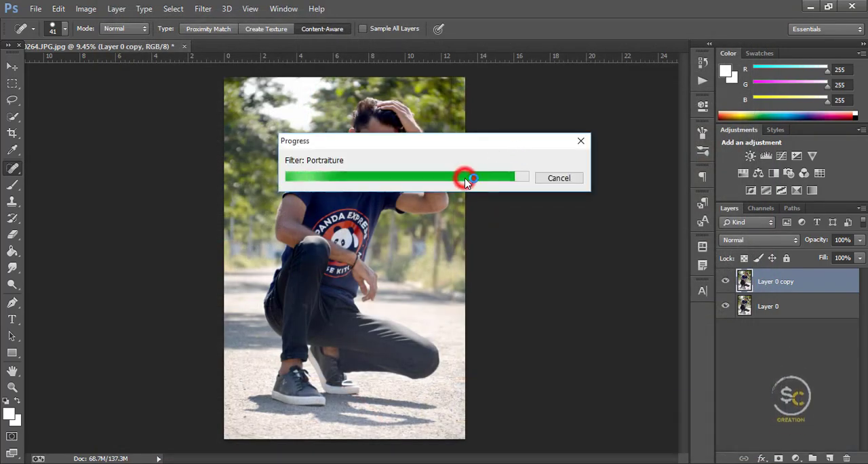
{"action": "left_click", "coordinate": [13, 65]}
{"action": "scroll", "coordinate": [383, 159], "scroll_direction": "up", "scroll_amount": 5}
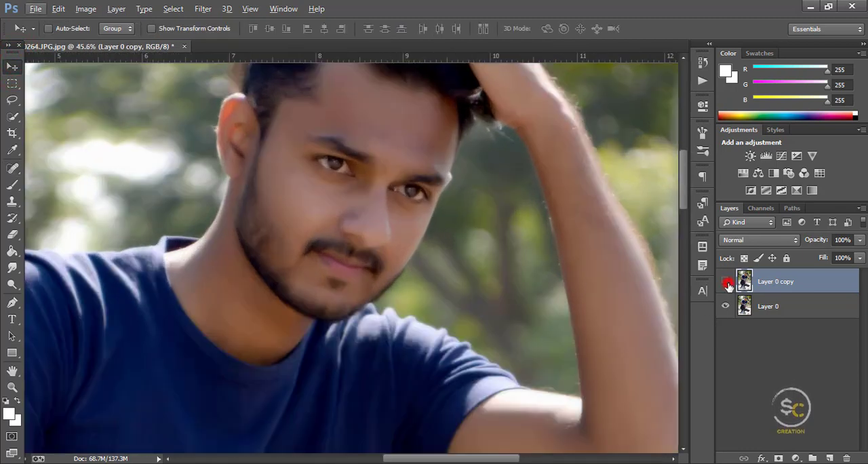
{"action": "left_click", "coordinate": [728, 284]}
{"action": "left_click", "coordinate": [727, 283]}
Step: Sharpen the copied layer with Unsharp Mask, checking the eye area in the preview while adjusting the sharpening
{"action": "scroll", "coordinate": [314, 189], "scroll_direction": "up", "scroll_amount": 4}
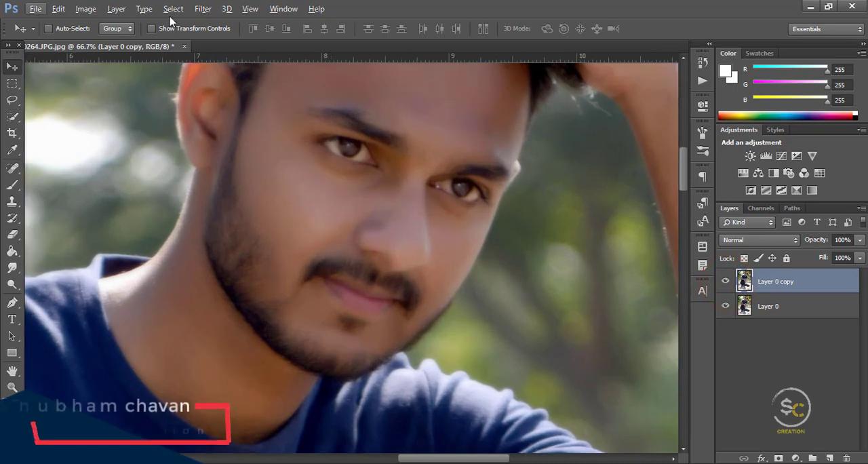
{"action": "left_click", "coordinate": [203, 8]}
{"action": "left_click", "coordinate": [228, 213]}
{"action": "left_click", "coordinate": [412, 268]}
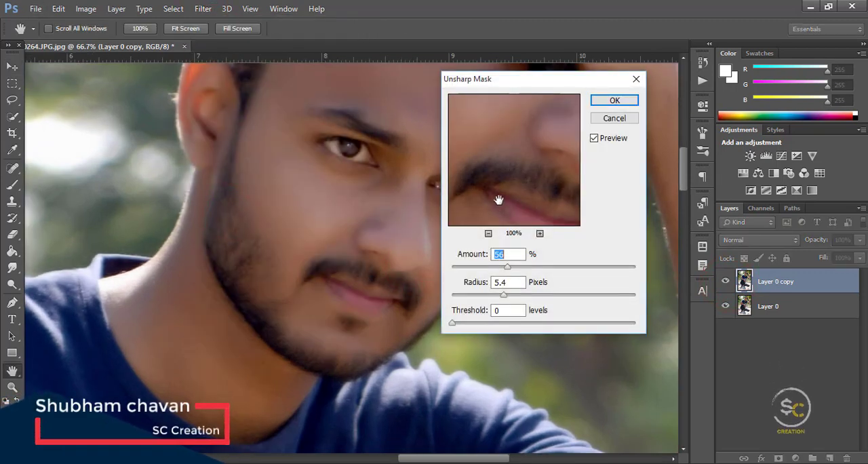
{"action": "left_click", "coordinate": [498, 198]}
{"action": "left_click_drag", "start_coordinate": [527, 175], "coordinate": [509, 262]}
{"action": "left_click_drag", "start_coordinate": [515, 156], "coordinate": [519, 223]}
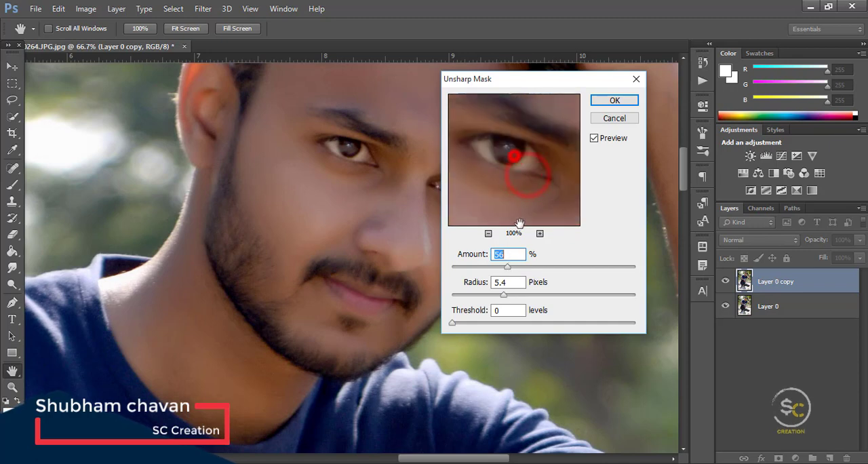
{"action": "left_click_drag", "start_coordinate": [503, 294], "coordinate": [515, 264]}
{"action": "left_click", "coordinate": [517, 163]}
{"action": "left_click", "coordinate": [610, 101]}
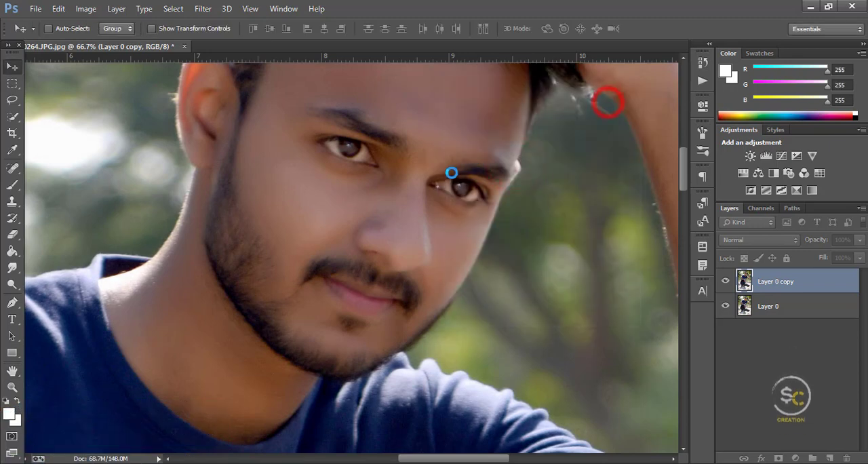
Step: Blend the cheek skin below the eye with the Mixer Brush, sampling the cheek color and setting the brush size to 121 px
{"action": "scroll", "coordinate": [426, 183], "scroll_direction": "down", "scroll_amount": 2}
{"action": "left_click", "coordinate": [18, 188]}
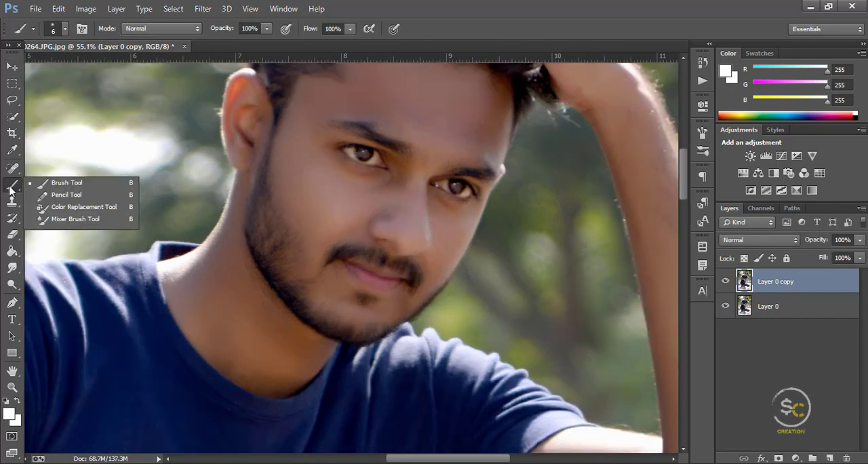
{"action": "left_click", "coordinate": [75, 219]}
{"action": "scroll", "coordinate": [346, 272], "scroll_direction": "up", "scroll_amount": 3}
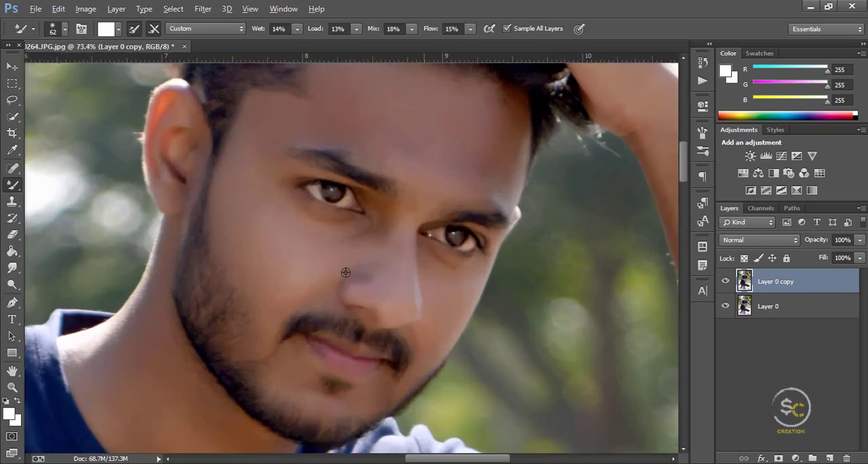
{"action": "left_click", "coordinate": [293, 256], "text": "alt"}
{"action": "scroll", "coordinate": [292, 257], "scroll_direction": "up", "scroll_amount": 2}
{"action": "right_click", "coordinate": [304, 250]}
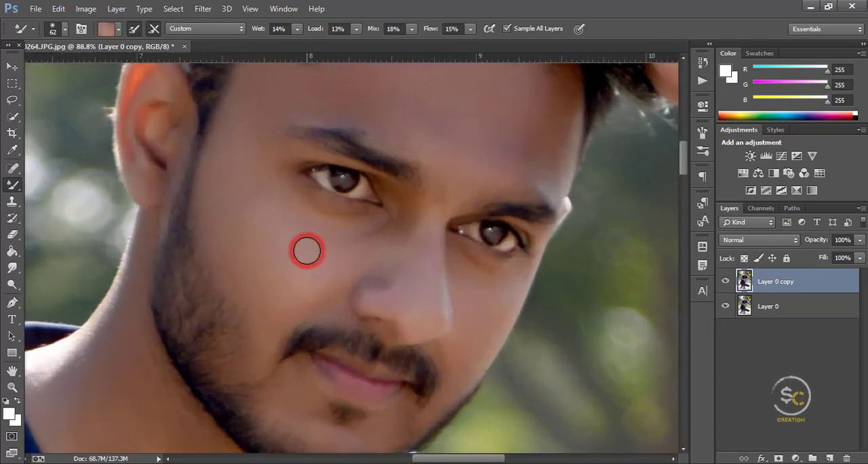
{"action": "left_click", "coordinate": [277, 280]}
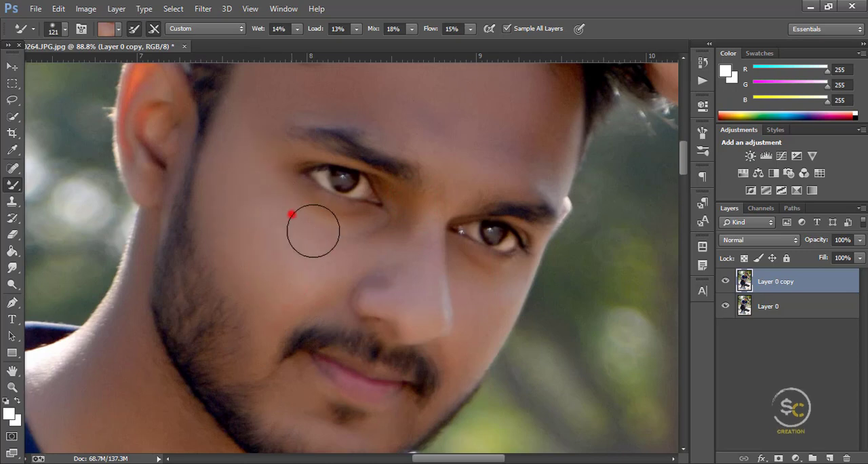
{"action": "left_click", "coordinate": [281, 299]}
Step: Blend the forehead skin from the temple across to the far hairline with the Mixer Brush
{"action": "scroll", "coordinate": [255, 193], "scroll_direction": "up", "scroll_amount": 3}
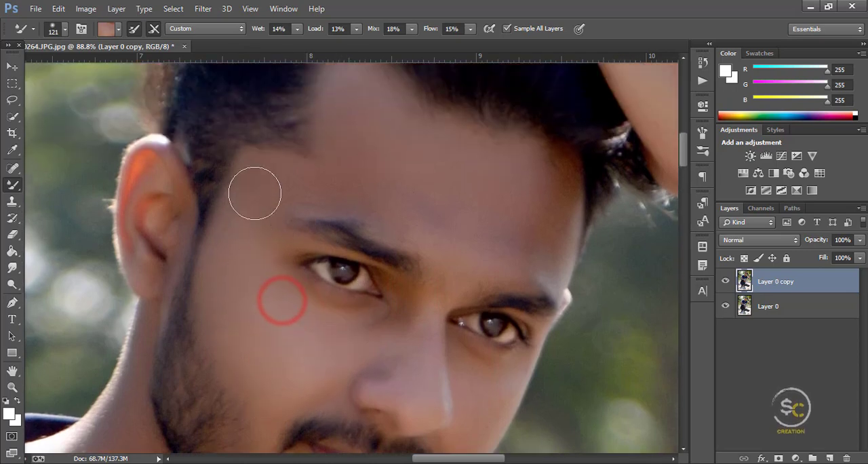
{"action": "left_click", "coordinate": [305, 175]}
{"action": "left_click", "coordinate": [365, 177]}
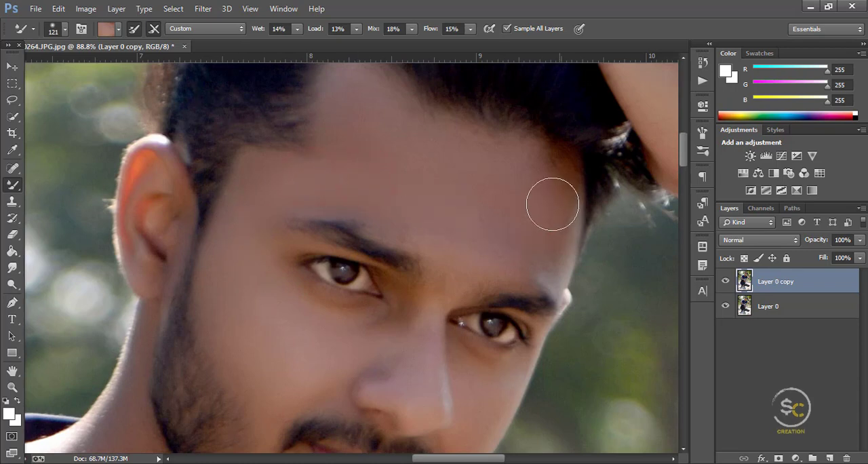
{"action": "left_click", "coordinate": [554, 182]}
Step: Blend the skin under the near eye and along the side of the nose with the Mixer Brush
{"action": "scroll", "coordinate": [387, 172], "scroll_direction": "down", "scroll_amount": 5}
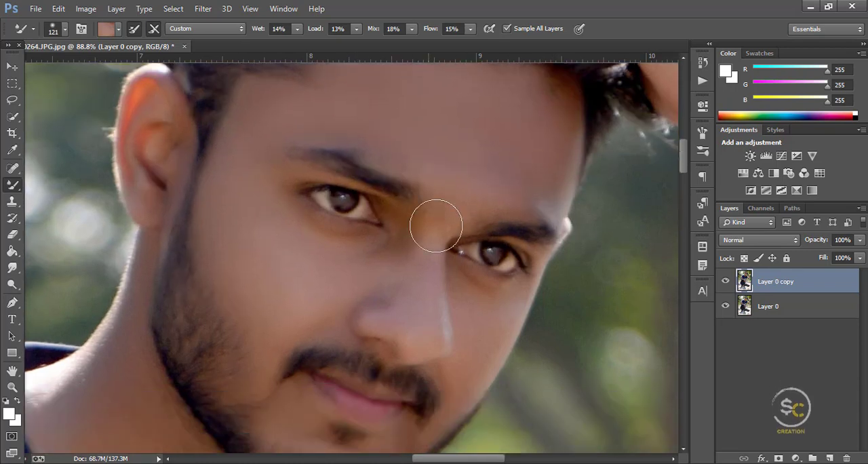
{"action": "left_click", "coordinate": [289, 207]}
{"action": "left_click", "coordinate": [366, 214]}
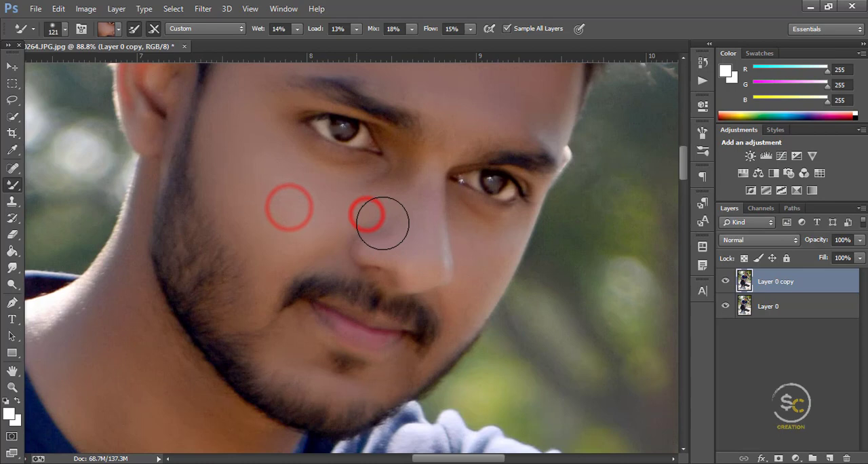
Step: Set the Mixer Brush to 87 px and blend the skin on the nose, far cheek, chin and near temple
{"action": "right_click", "coordinate": [446, 223]}
{"action": "left_click", "coordinate": [384, 229]}
{"action": "left_click", "coordinate": [468, 241]}
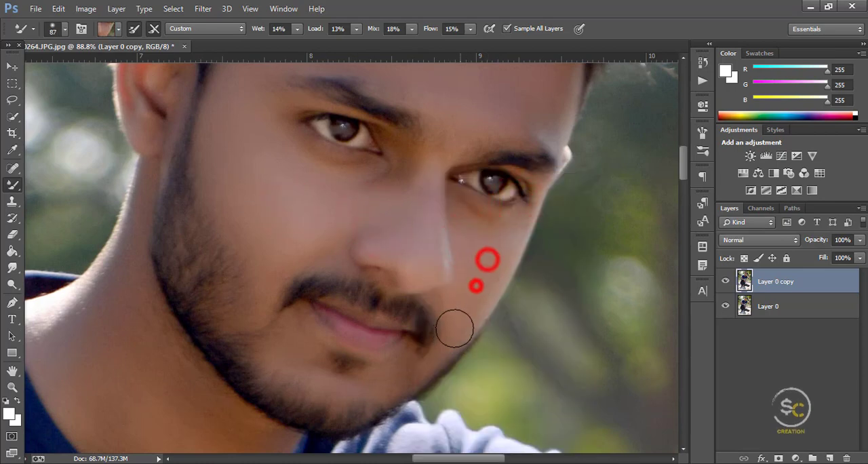
{"action": "left_click", "coordinate": [371, 383]}
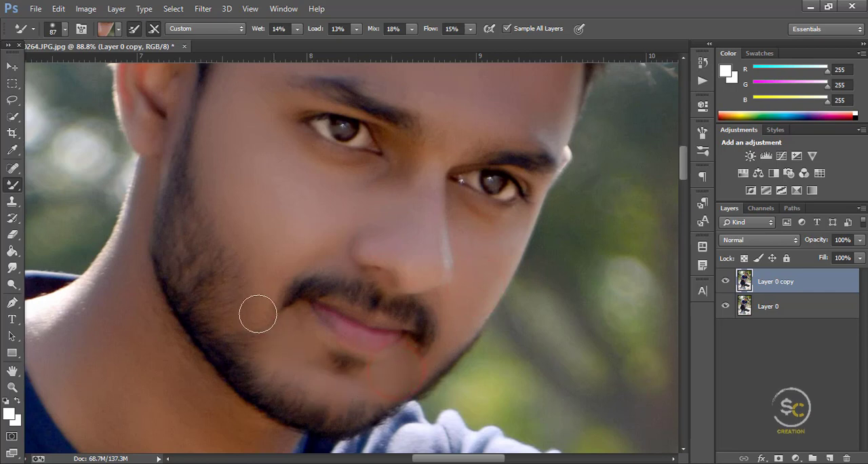
{"action": "scroll", "coordinate": [260, 256], "scroll_direction": "up", "scroll_amount": 2}
{"action": "left_click", "coordinate": [258, 138]}
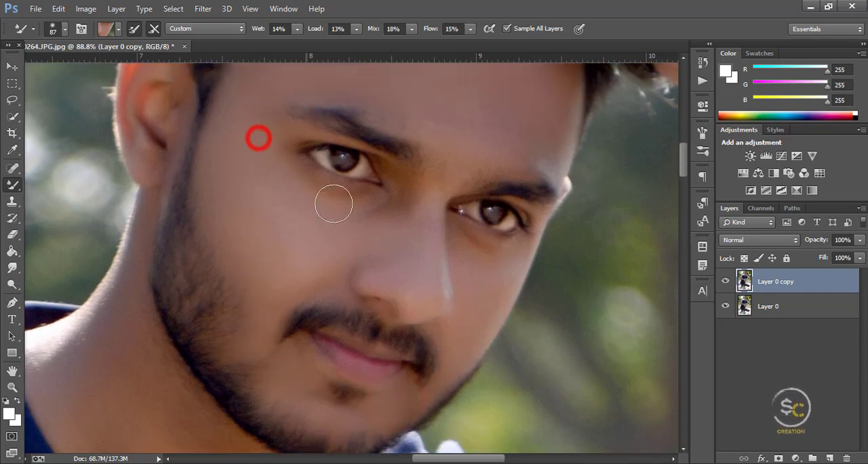
Step: Lighten the forehead with the Dodge tool on Midtones at 8% exposure, using a 226 px soft brush
{"action": "left_click", "coordinate": [12, 283]}
{"action": "scroll", "coordinate": [275, 217], "scroll_direction": "up", "scroll_amount": 6}
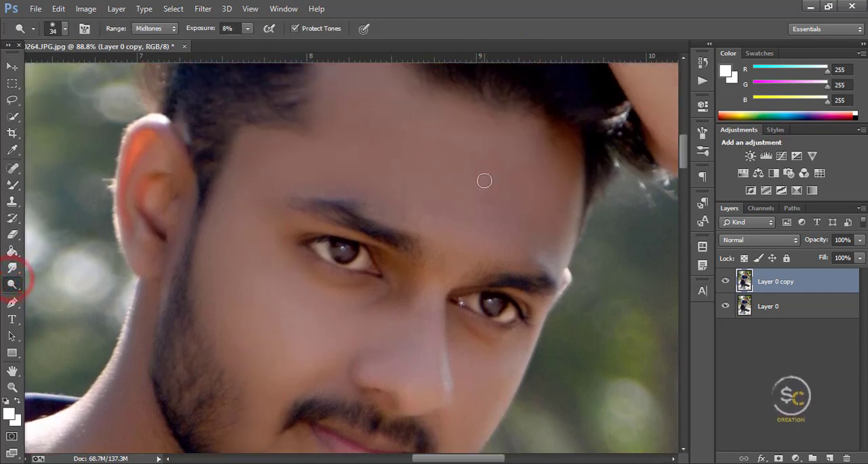
{"action": "right_click", "coordinate": [500, 174]}
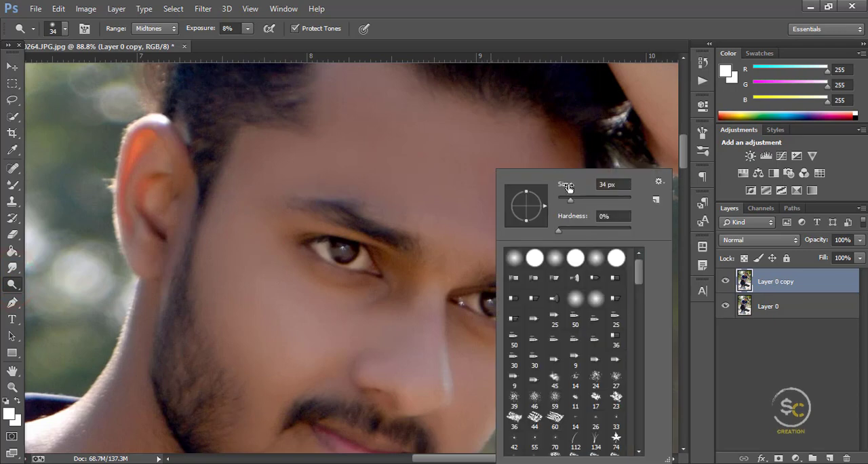
{"action": "left_click", "coordinate": [604, 198]}
{"action": "left_click", "coordinate": [465, 155]}
{"action": "right_click", "coordinate": [513, 175]}
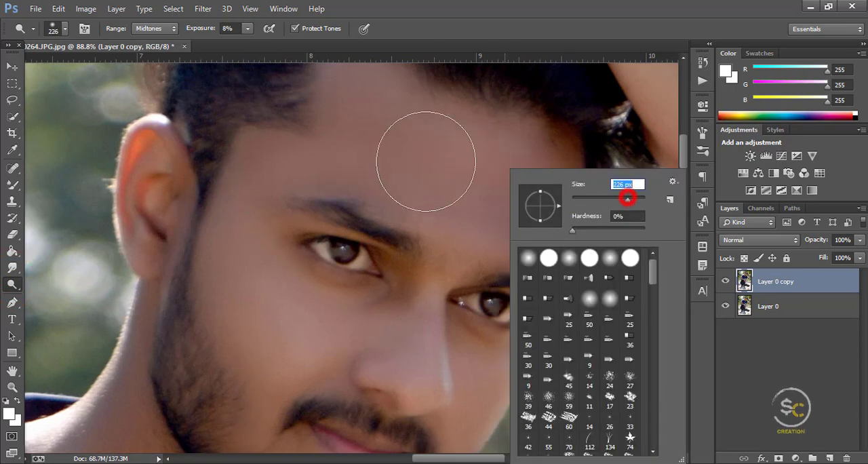
{"action": "left_click", "coordinate": [436, 149]}
{"action": "left_click", "coordinate": [533, 225]}
{"action": "left_click", "coordinate": [377, 182]}
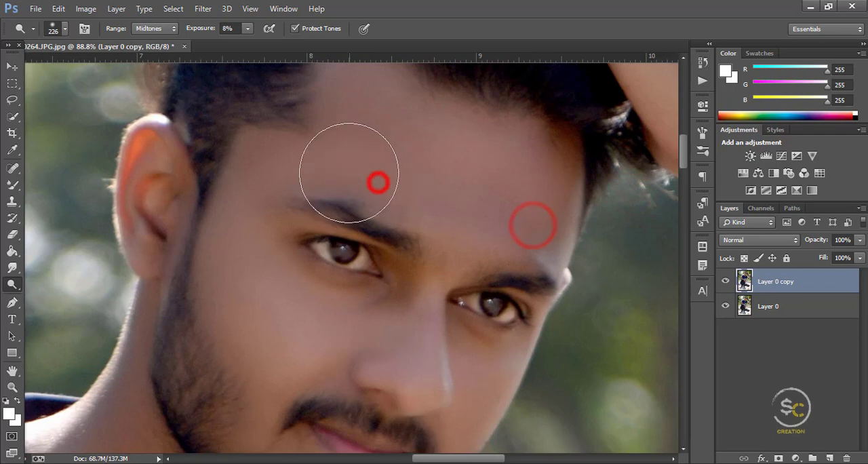
Step: Lighten the forehead above the brows and the near temple with the Dodge tool on Midtones at 8% exposure
{"action": "scroll", "coordinate": [351, 171], "scroll_direction": "up", "scroll_amount": 3}
{"action": "left_click", "coordinate": [392, 151]}
{"action": "scroll", "coordinate": [362, 161], "scroll_direction": "up", "scroll_amount": 2}
{"action": "scroll", "coordinate": [325, 166], "scroll_direction": "down", "scroll_amount": 9}
{"action": "left_click", "coordinate": [282, 143]}
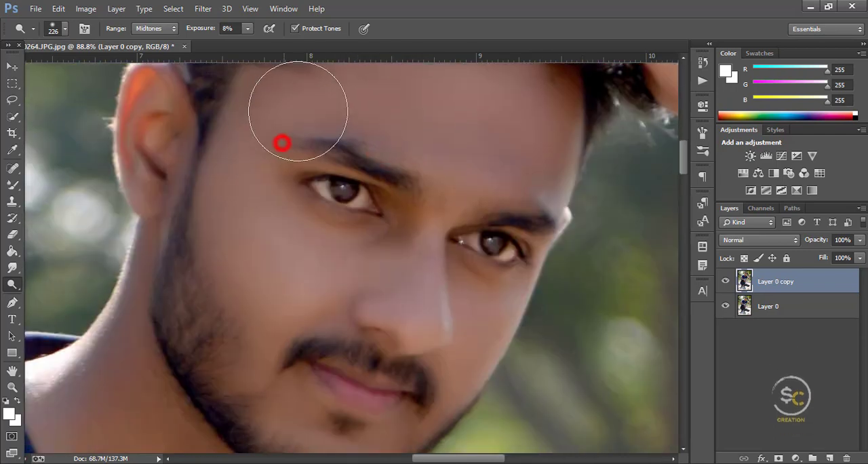
Step: Lighten the nose, the nose bridge and the skin around the far eye with the 226 px Dodge brush
{"action": "scroll", "coordinate": [519, 258], "scroll_direction": "down", "scroll_amount": 3}
{"action": "left_click", "coordinate": [453, 314]}
{"action": "scroll", "coordinate": [415, 221], "scroll_direction": "up", "scroll_amount": 2}
{"action": "left_click", "coordinate": [414, 222]}
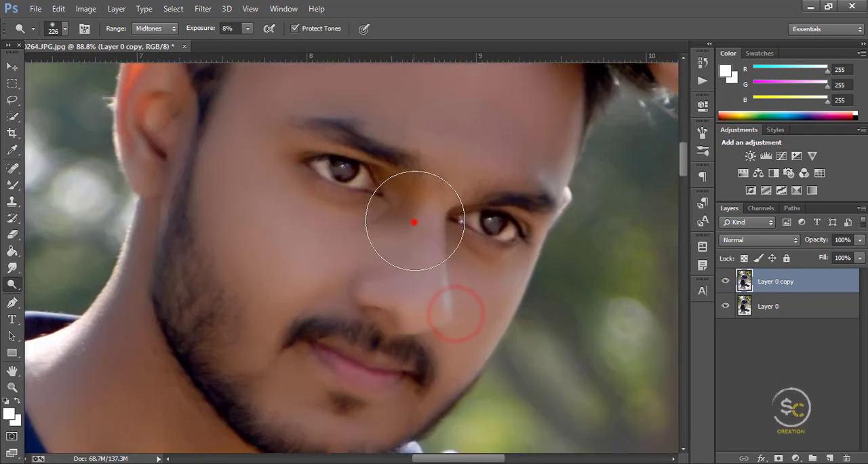
{"action": "scroll", "coordinate": [465, 267], "scroll_direction": "down", "scroll_amount": 1}
{"action": "left_click", "coordinate": [495, 244]}
Step: Lighten the chin, the bearded near jaw and the neck with the Dodge tool at 8% exposure
{"action": "scroll", "coordinate": [428, 265], "scroll_direction": "down", "scroll_amount": 4}
{"action": "left_click", "coordinate": [286, 266]}
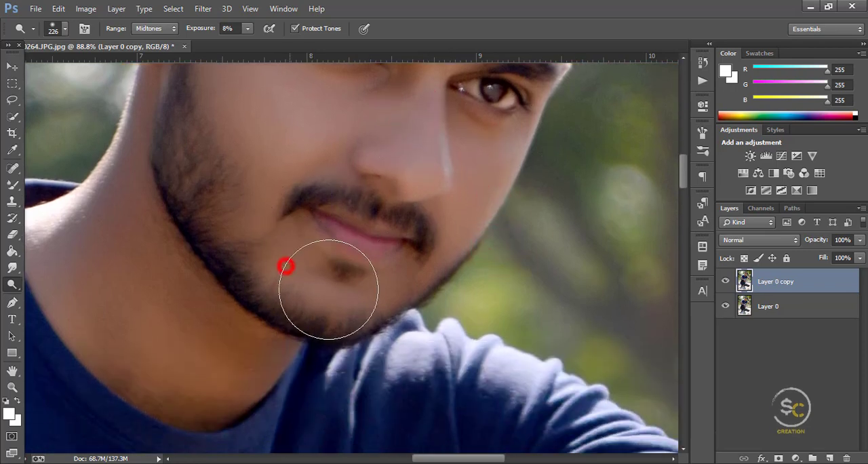
{"action": "scroll", "coordinate": [288, 264], "scroll_direction": "down", "scroll_amount": 4}
{"action": "left_click", "coordinate": [237, 193]}
{"action": "left_click", "coordinate": [218, 183]}
{"action": "scroll", "coordinate": [216, 251], "scroll_direction": "down", "scroll_amount": 1}
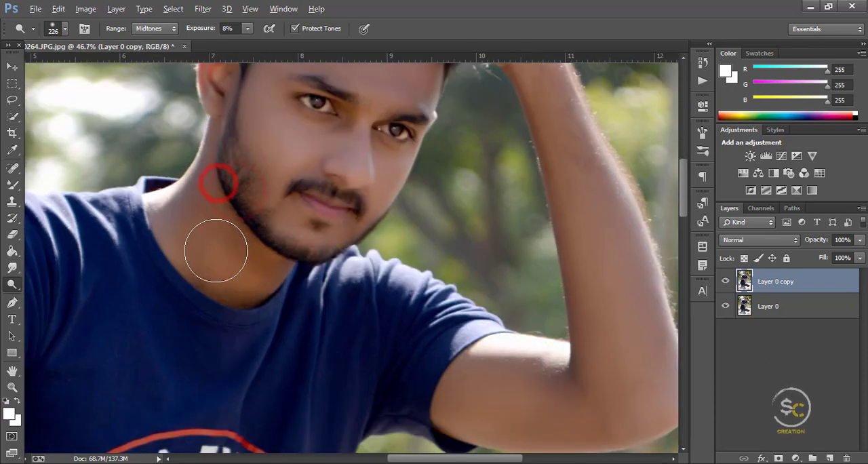
{"action": "scroll", "coordinate": [215, 251], "scroll_direction": "up", "scroll_amount": 2}
{"action": "left_click", "coordinate": [217, 235]}
Step: Blend the neck skin from below the jaw down to the shirt collar with the 87 px Mixer Brush
{"action": "left_click", "coordinate": [10, 185]}
{"action": "scroll", "coordinate": [228, 240], "scroll_direction": "up", "scroll_amount": 3}
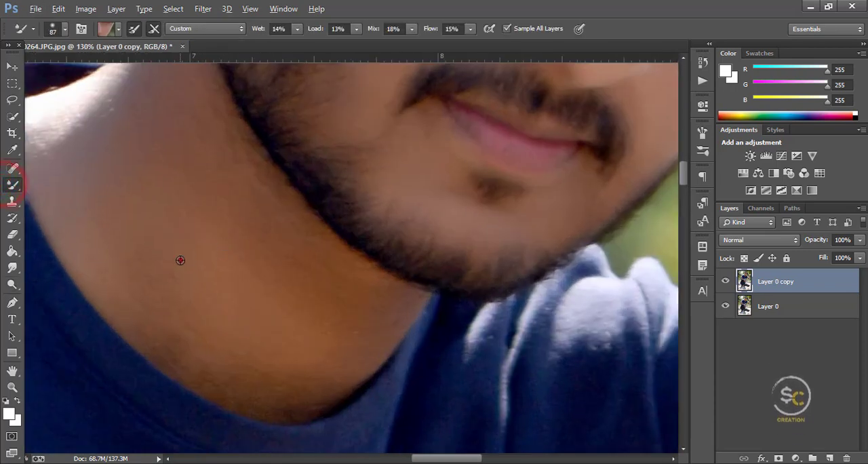
{"action": "left_click", "coordinate": [179, 259]}
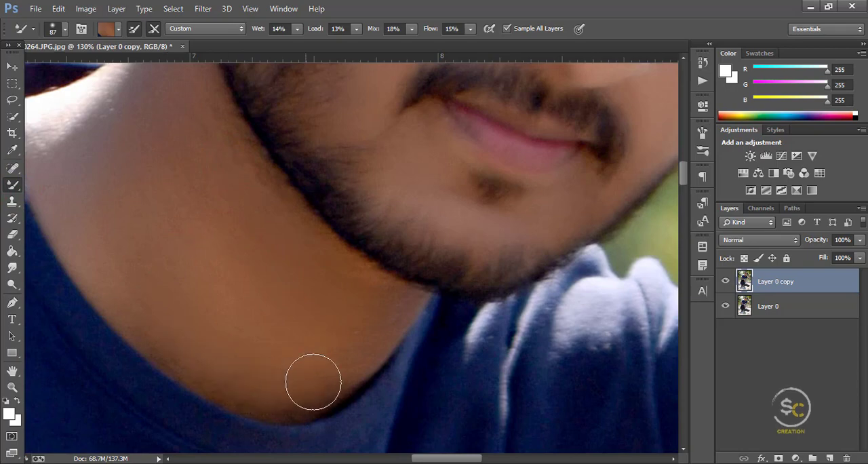
{"action": "scroll", "coordinate": [262, 223], "scroll_direction": "down", "scroll_amount": 3}
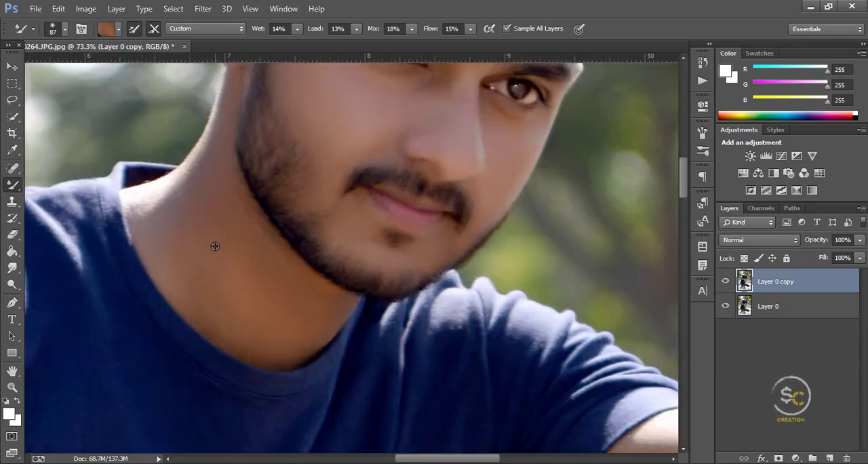
{"action": "scroll", "coordinate": [207, 237], "scroll_direction": "up", "scroll_amount": 2}
{"action": "left_click", "coordinate": [213, 270]}
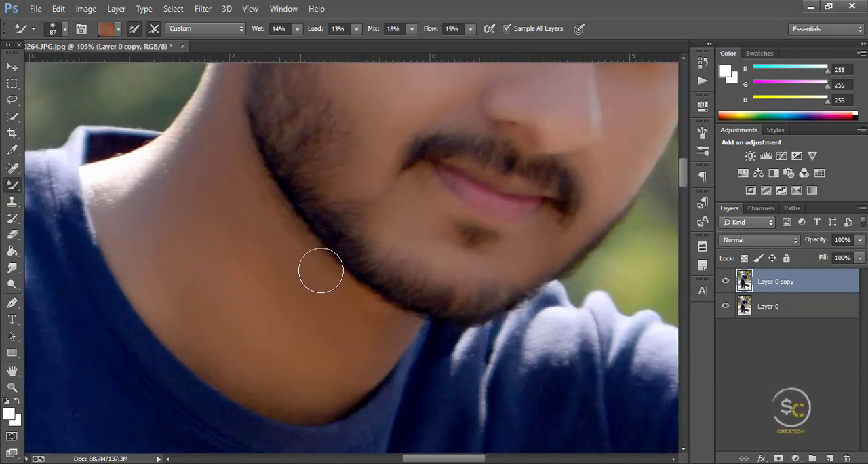
Step: Toggle the visibility of Layer 0 copy to compare the retouch with the original, in full view and on the face
{"action": "scroll", "coordinate": [317, 268], "scroll_direction": "down", "scroll_amount": 5}
{"action": "scroll", "coordinate": [312, 271], "scroll_direction": "down", "scroll_amount": 2}
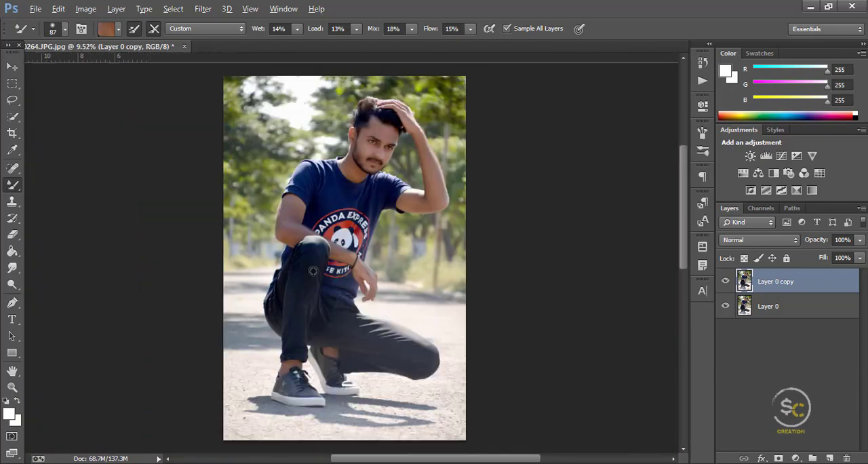
{"action": "left_click", "coordinate": [725, 281]}
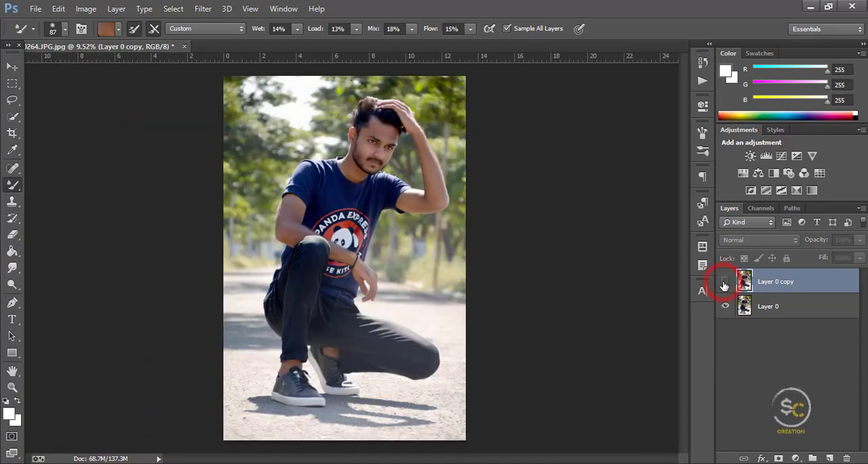
{"action": "scroll", "coordinate": [679, 257], "scroll_direction": "up", "scroll_amount": 1}
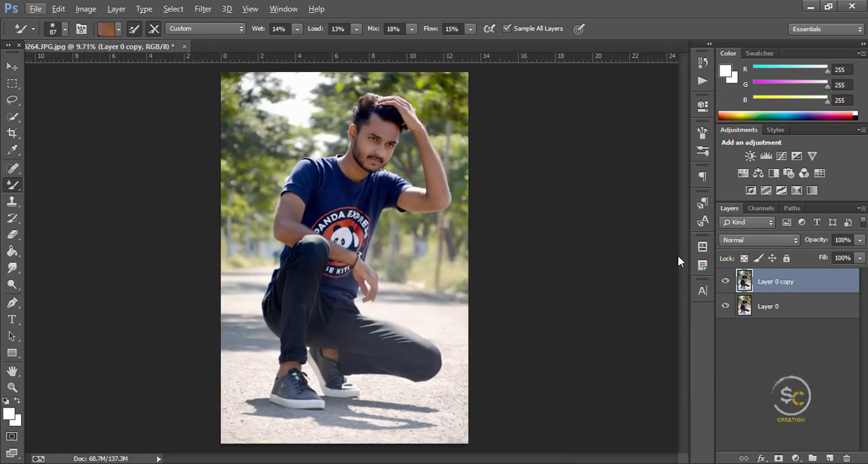
{"action": "scroll", "coordinate": [380, 136], "scroll_direction": "up", "scroll_amount": 5}
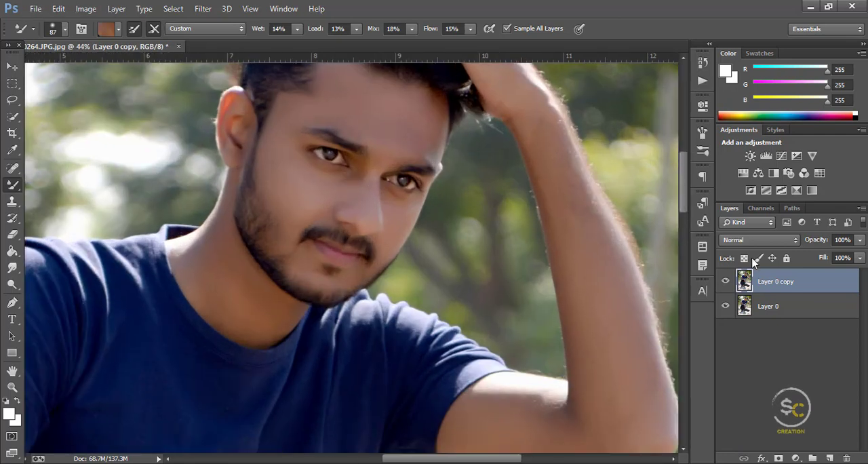
{"action": "left_click", "coordinate": [724, 282]}
{"action": "left_click", "coordinate": [724, 281]}
Step: Lighten the near temple, the cheek under the near eye and the nose bridge with the 226 px Dodge brush
{"action": "scroll", "coordinate": [317, 148], "scroll_direction": "up", "scroll_amount": 2}
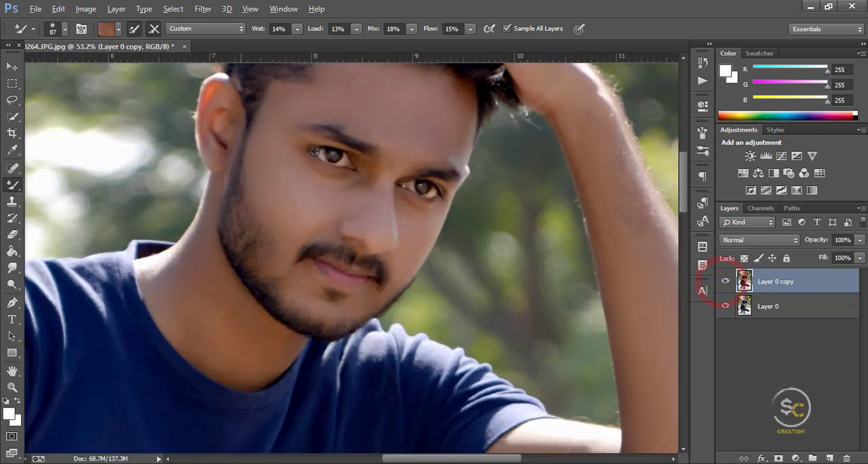
{"action": "left_click", "coordinate": [12, 268]}
{"action": "scroll", "coordinate": [262, 271], "scroll_direction": "up", "scroll_amount": 2}
{"action": "left_click", "coordinate": [265, 171]}
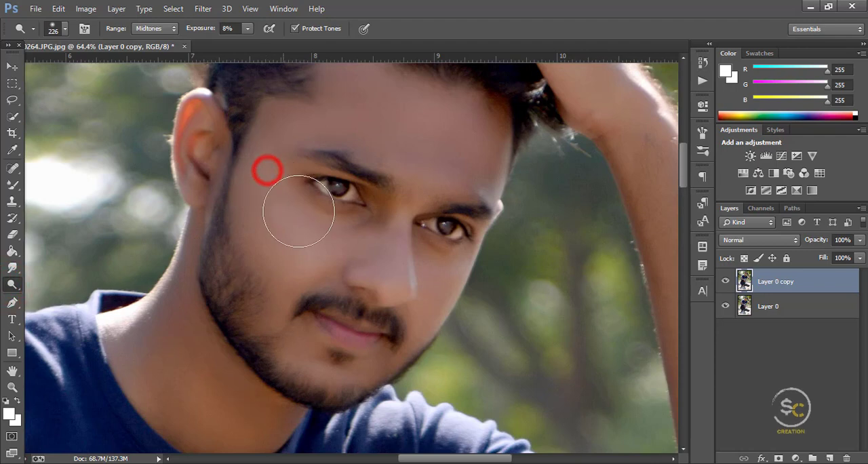
{"action": "left_click", "coordinate": [319, 220]}
{"action": "left_click", "coordinate": [409, 210]}
{"action": "scroll", "coordinate": [414, 207], "scroll_direction": "up", "scroll_amount": 3}
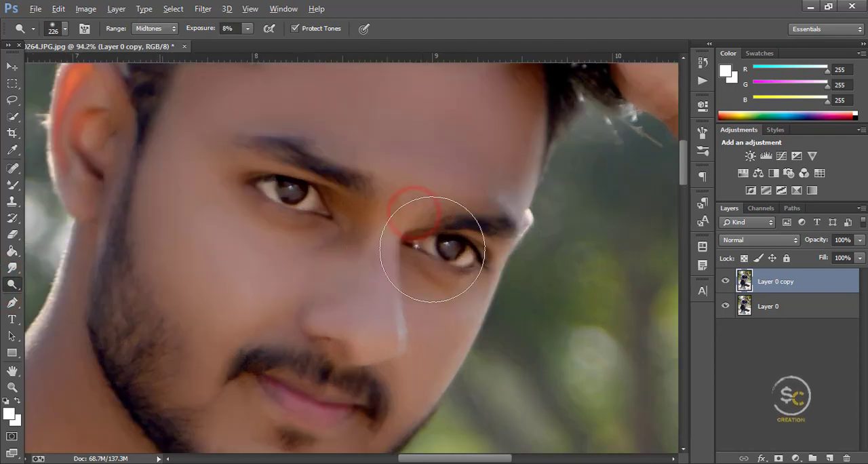
Step: Blend the skin beside the nose bridge and below the near eye with the 87 px Mixer Brush
{"action": "left_click", "coordinate": [12, 184]}
{"action": "mouse_move", "coordinate": [359, 229]}
{"action": "left_mouse_down"}
{"action": "mouse_move", "coordinate": [356, 217]}
{"action": "mouse_move", "coordinate": [342, 251]}
{"action": "mouse_move", "coordinate": [297, 257]}
{"action": "left_mouse_up"}
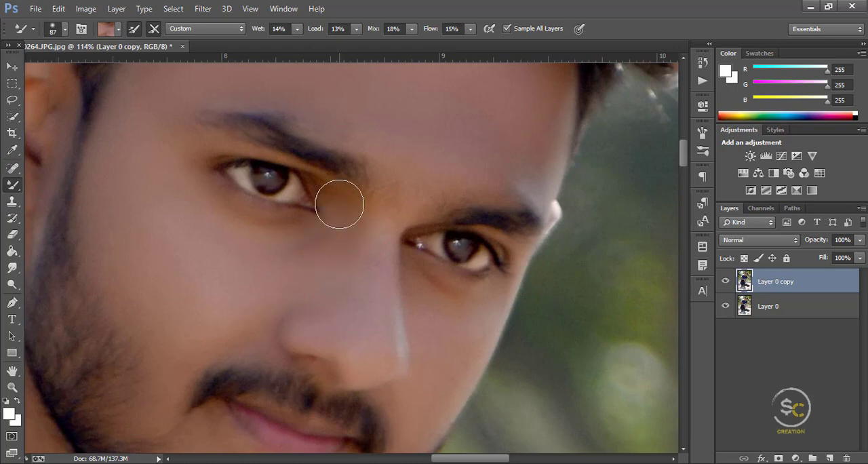
{"action": "scroll", "coordinate": [400, 254], "scroll_direction": "down", "scroll_amount": 4}
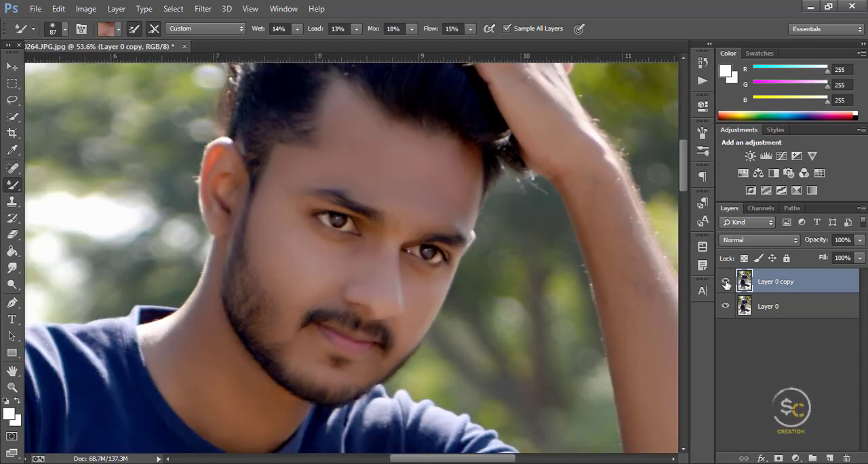
Step: Toggle Layer 0 copy off and on to compare the face before and after retouching
{"action": "left_click", "coordinate": [725, 282]}
{"action": "left_click", "coordinate": [726, 282]}
{"action": "left_click", "coordinate": [726, 282]}
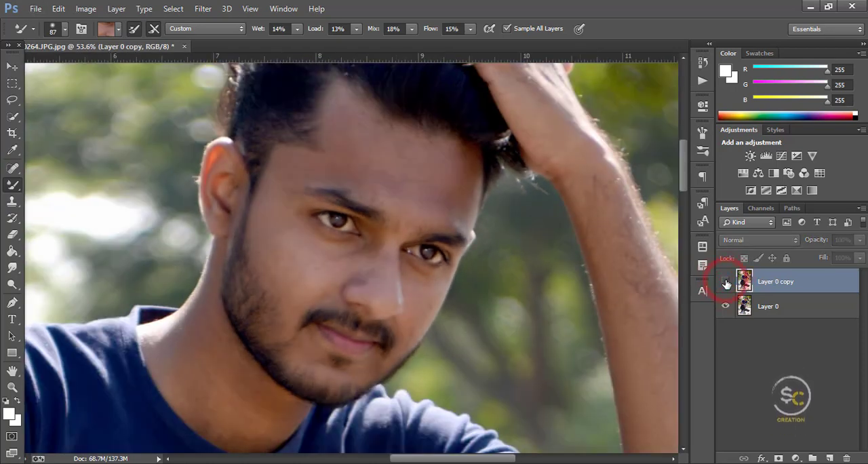
{"action": "left_click", "coordinate": [726, 282]}
Step: Blend the forehead skin above the near eyebrow with the 87 px Mixer Brush
{"action": "scroll", "coordinate": [500, 233], "scroll_direction": "up", "scroll_amount": 4}
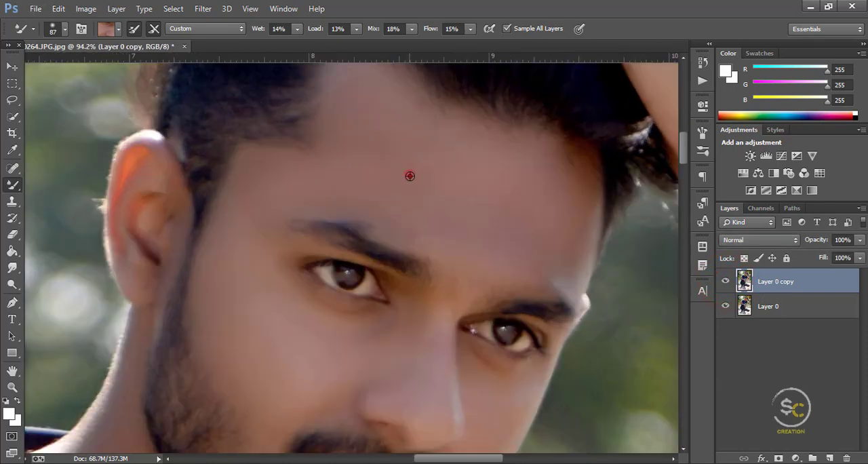
{"action": "left_click", "coordinate": [410, 176], "text": "alt"}
{"action": "mouse_move", "coordinate": [426, 230]}
{"action": "left_mouse_down"}
{"action": "mouse_move", "coordinate": [378, 209]}
{"action": "mouse_move", "coordinate": [314, 202]}
{"action": "left_mouse_up"}
{"action": "scroll", "coordinate": [338, 217], "scroll_direction": "down", "scroll_amount": 5}
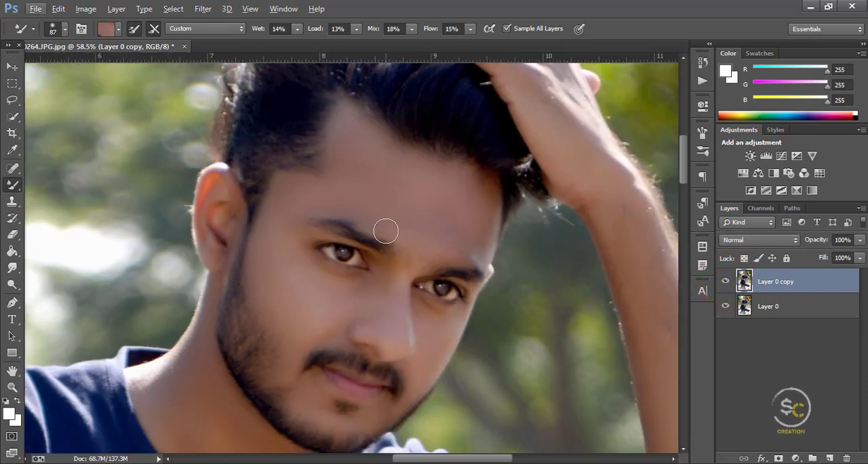
Step: Set the Dodge brush to 38 px with 0% hardness and retouch both eyebrows on Midtones at 8% exposure
{"action": "scroll", "coordinate": [385, 231], "scroll_direction": "up", "scroll_amount": 5}
{"action": "key", "text": "o"}
{"action": "right_click", "coordinate": [441, 251]}
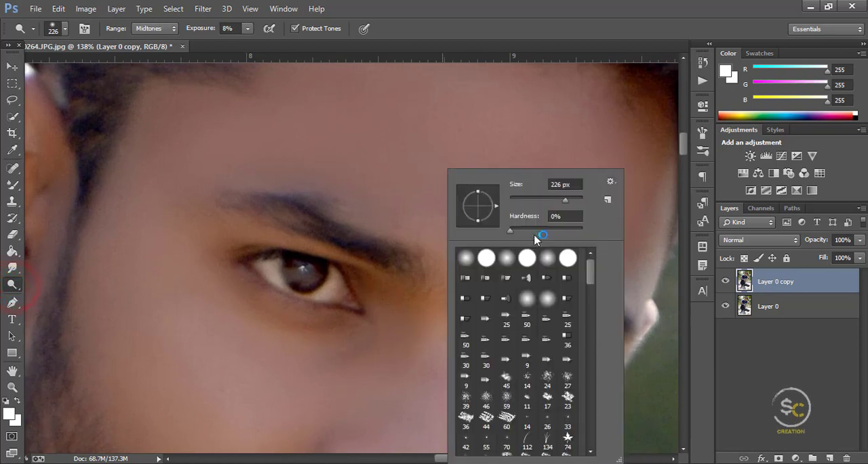
{"action": "left_click_drag", "start_coordinate": [538, 198], "coordinate": [523, 201]}
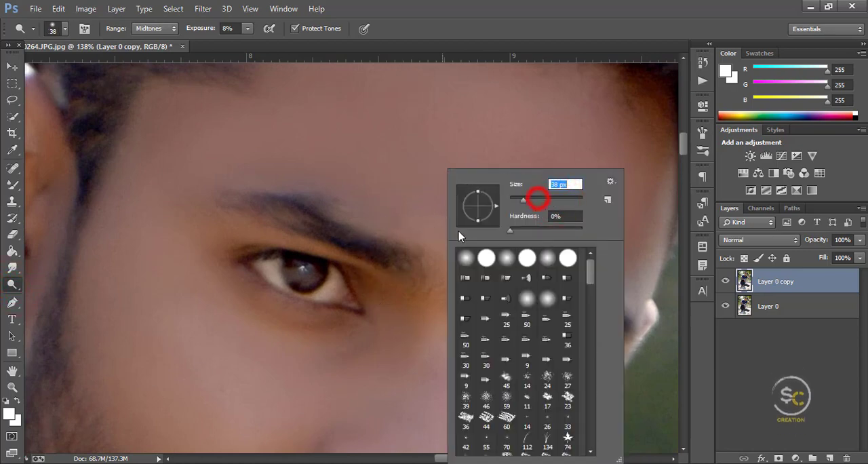
{"action": "left_click", "coordinate": [399, 252]}
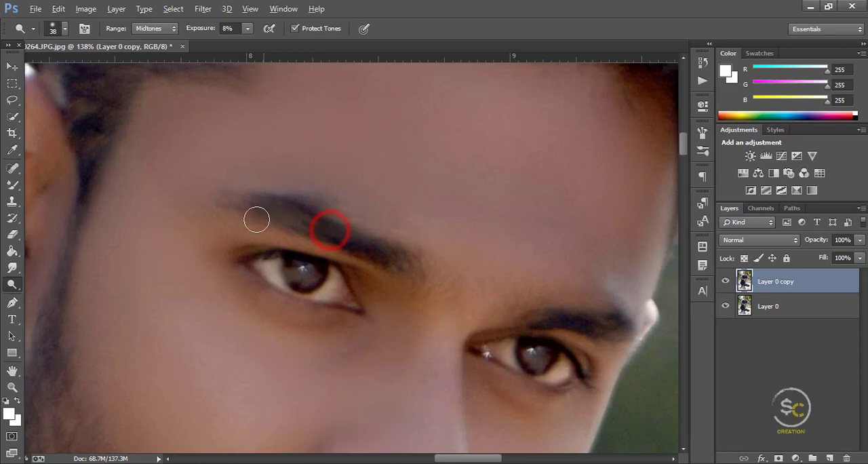
{"action": "left_click_drag", "start_coordinate": [568, 324], "coordinate": [577, 327]}
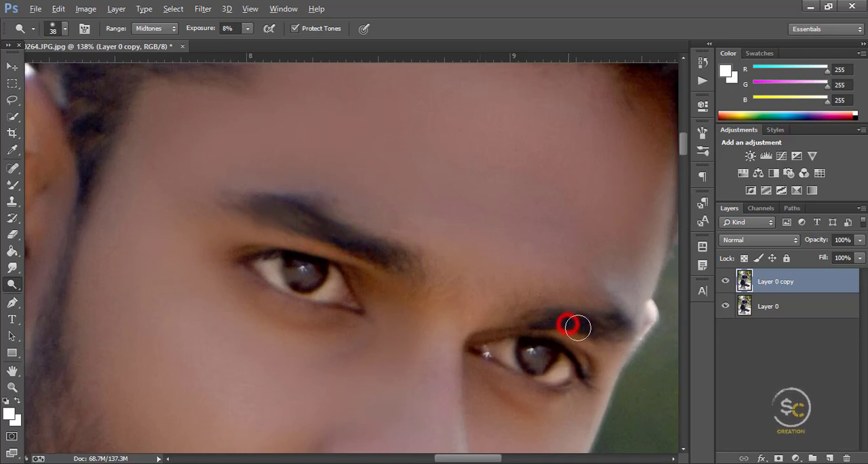
{"action": "left_click", "coordinate": [562, 319]}
{"action": "scroll", "coordinate": [567, 324], "scroll_direction": "down", "scroll_amount": 6}
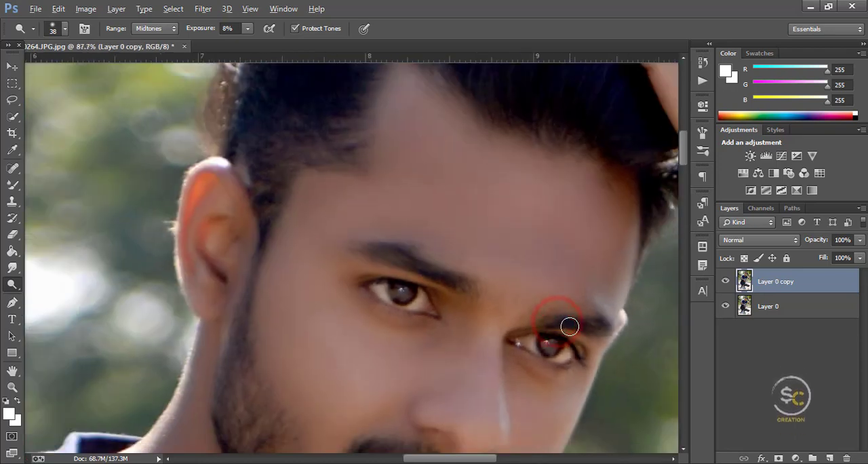
Step: Brighten the irises of both eyes with the 38 px Dodge brush on Midtones
{"action": "scroll", "coordinate": [525, 341], "scroll_direction": "up", "scroll_amount": 9}
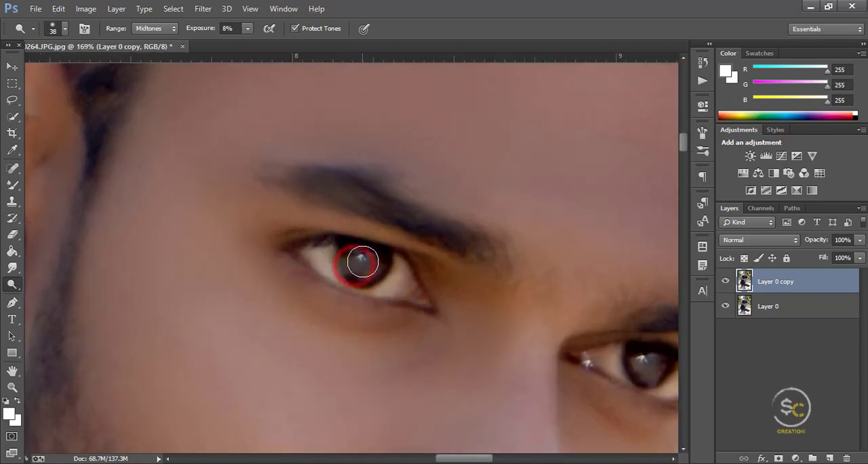
{"action": "left_click_drag", "start_coordinate": [362, 261], "coordinate": [392, 265]}
{"action": "scroll", "coordinate": [531, 327], "scroll_direction": "down", "scroll_amount": 5}
{"action": "scroll", "coordinate": [600, 329], "scroll_direction": "up", "scroll_amount": 7}
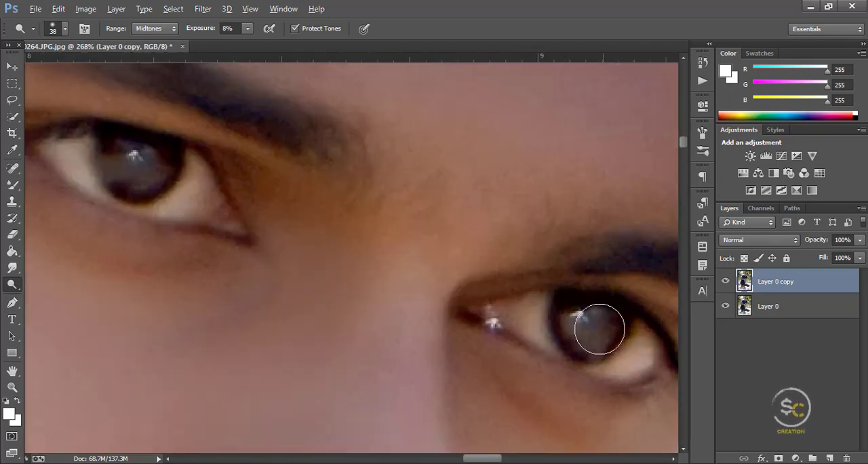
{"action": "left_click_drag", "start_coordinate": [578, 345], "coordinate": [558, 341]}
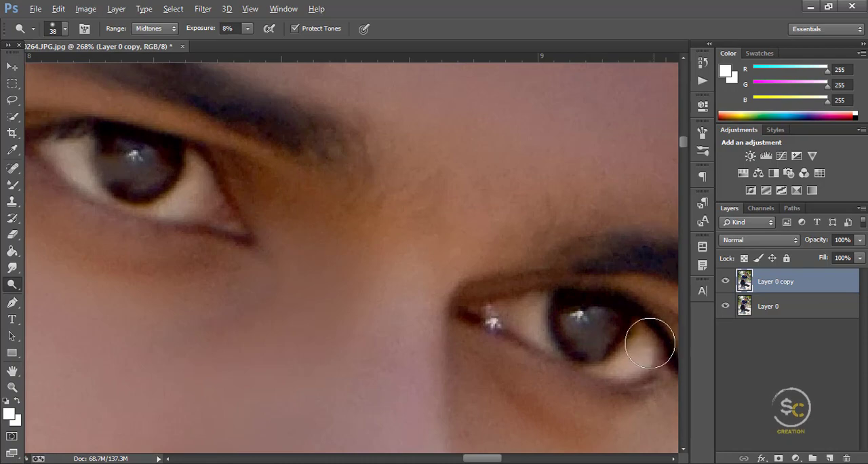
Step: Merge the visible layers and duplicate the merged layer
{"action": "scroll", "coordinate": [653, 345], "scroll_direction": "down", "scroll_amount": 4}
{"action": "scroll", "coordinate": [647, 344], "scroll_direction": "down", "scroll_amount": 8}
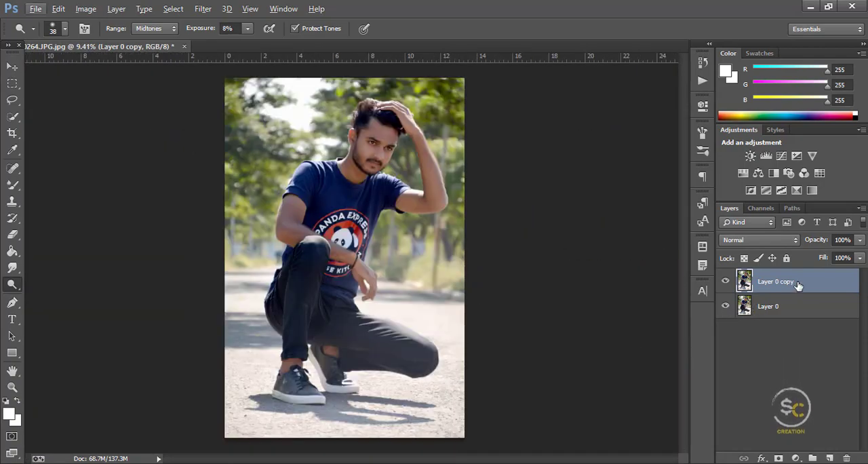
{"action": "right_click", "coordinate": [798, 285]}
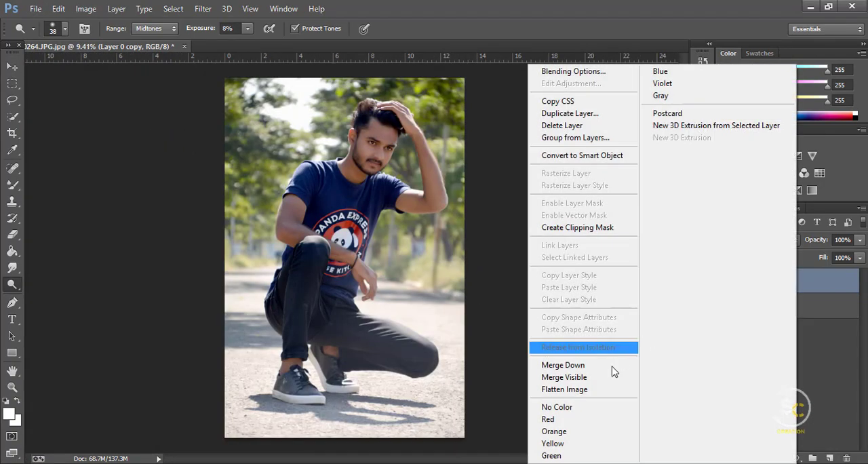
{"action": "left_click", "coordinate": [599, 377]}
{"action": "right_click", "coordinate": [800, 282]}
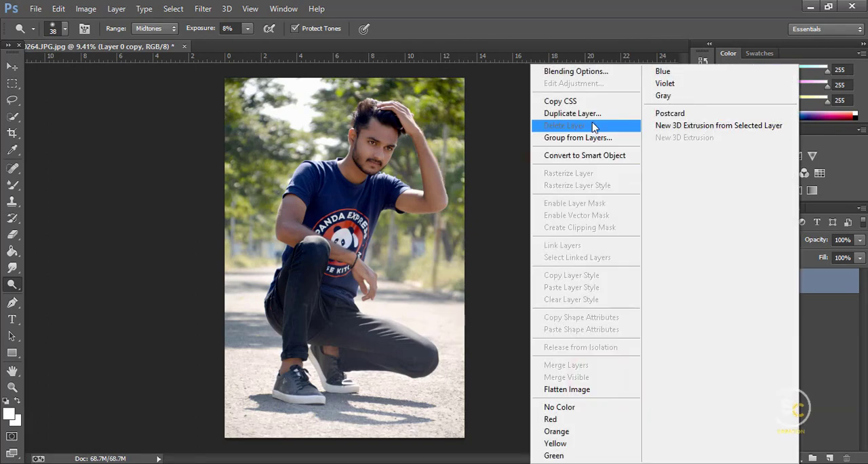
{"action": "left_click", "coordinate": [587, 112]}
{"action": "left_click", "coordinate": [537, 143]}
Step: Open the Camera Raw Filter with a before/after comparison and set Highlights to -51, Shadows to +40, Whites to +43 and Blacks to -38
{"action": "left_click", "coordinate": [202, 8]}
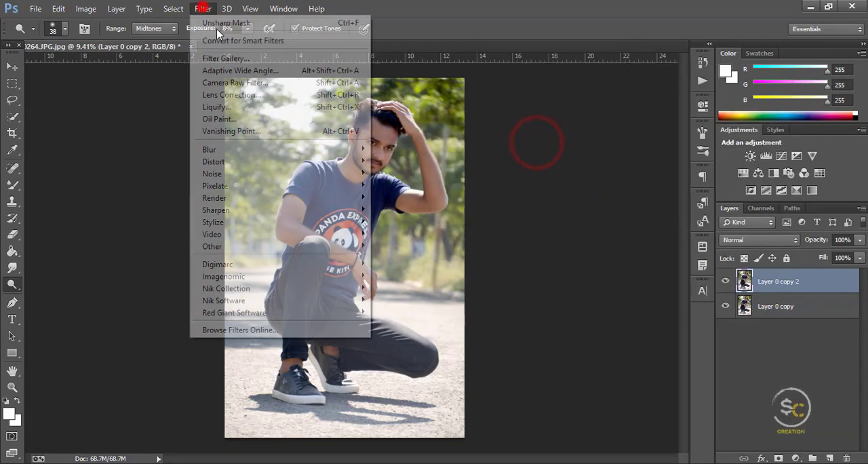
{"action": "left_click", "coordinate": [240, 79]}
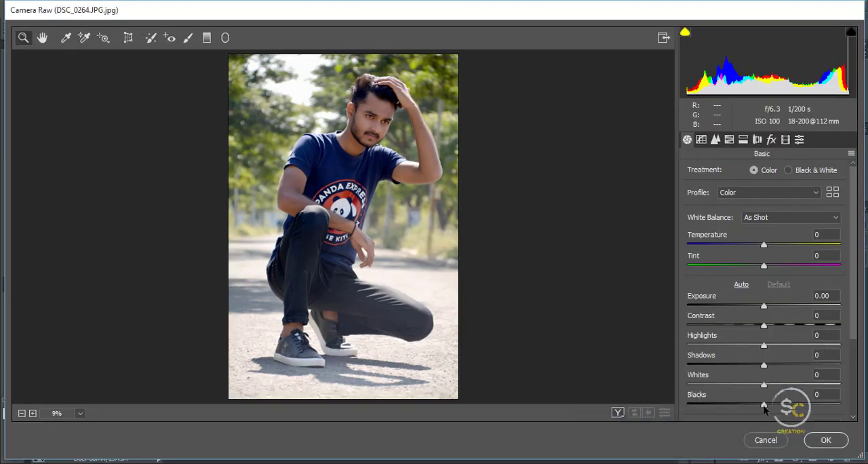
{"action": "left_click_drag", "start_coordinate": [760, 407], "coordinate": [787, 388]}
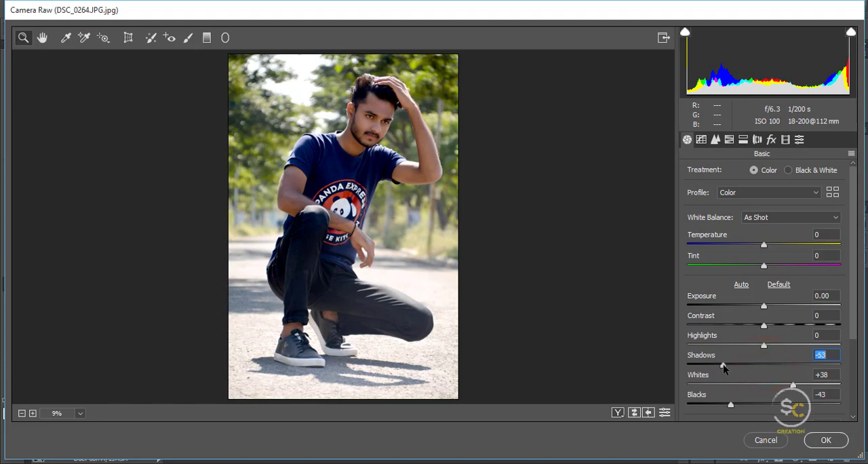
{"action": "left_click", "coordinate": [617, 412]}
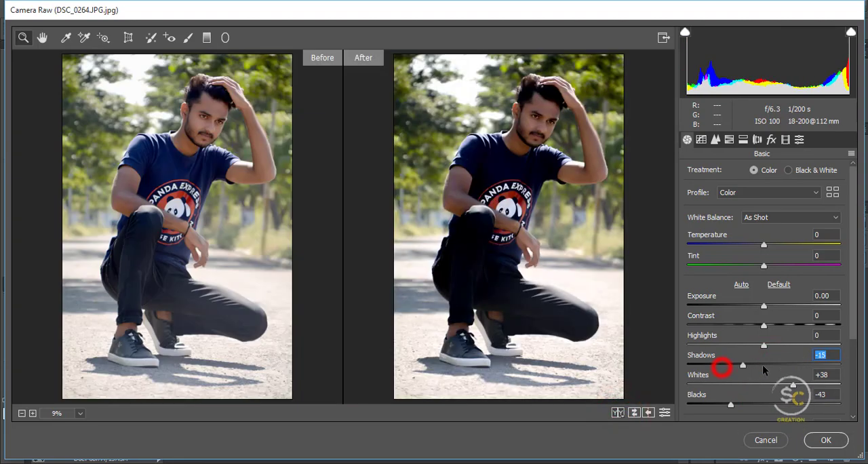
{"action": "left_click_drag", "start_coordinate": [762, 364], "coordinate": [792, 366]}
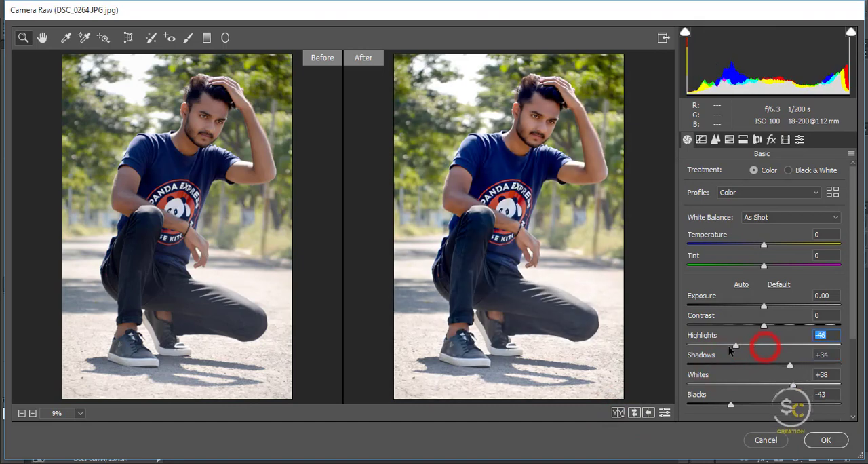
{"action": "mouse_move", "coordinate": [730, 349]}
{"action": "left_mouse_down"}
{"action": "mouse_move", "coordinate": [717, 350]}
{"action": "mouse_move", "coordinate": [726, 347]}
{"action": "left_mouse_up"}
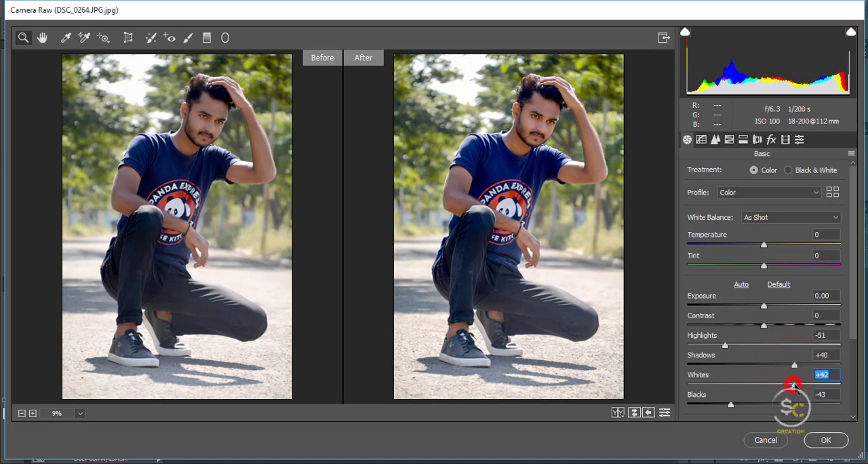
{"action": "left_click_drag", "start_coordinate": [792, 385], "coordinate": [796, 385]}
{"action": "scroll", "coordinate": [720, 380], "scroll_direction": "down", "scroll_amount": 1}
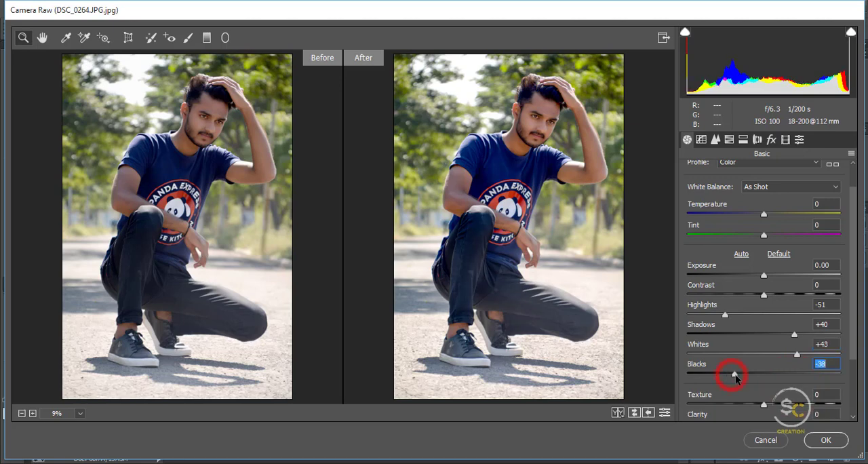
{"action": "scroll", "coordinate": [764, 381], "scroll_direction": "down", "scroll_amount": 2}
Step: Set Texture to +12, Clarity to +10, Dehaze to +9 and Vibrance to +29 in the Basic adjustments
{"action": "left_click_drag", "start_coordinate": [766, 343], "coordinate": [786, 384]}
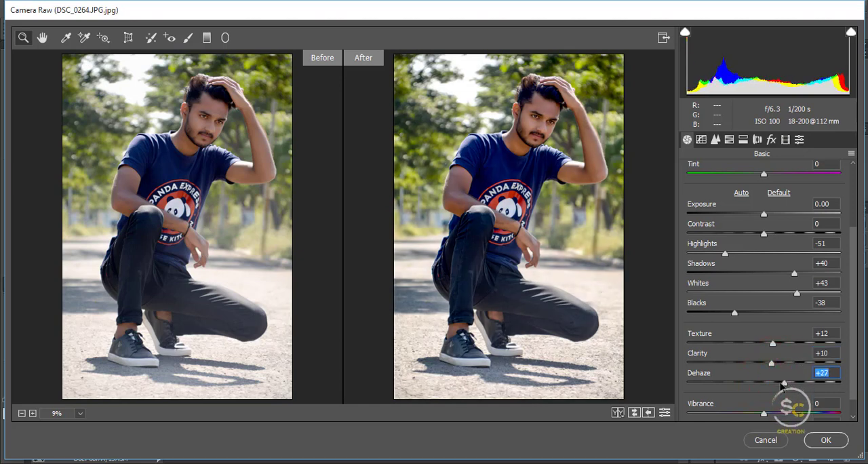
{"action": "left_click", "coordinate": [783, 384]}
{"action": "left_click_drag", "start_coordinate": [774, 384], "coordinate": [784, 395]}
{"action": "scroll", "coordinate": [765, 397], "scroll_direction": "down", "scroll_amount": 1}
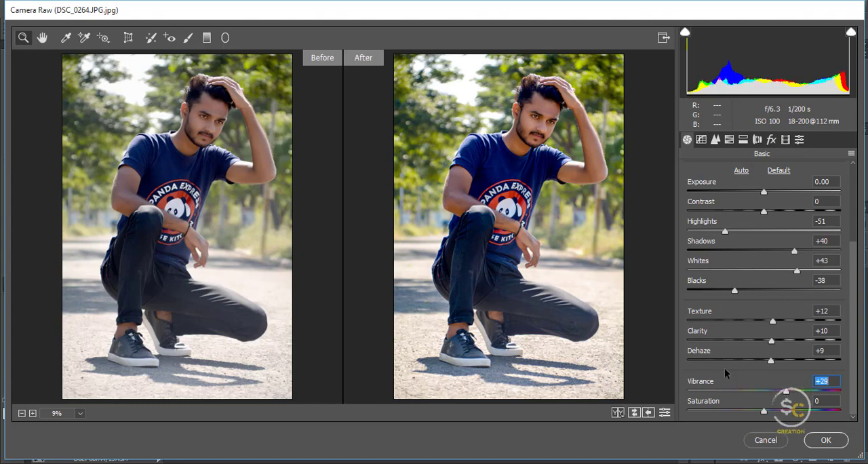
Step: Cool the white balance by setting Temperature to -4 and Tint to -4
{"action": "scroll", "coordinate": [724, 369], "scroll_direction": "up", "scroll_amount": 3}
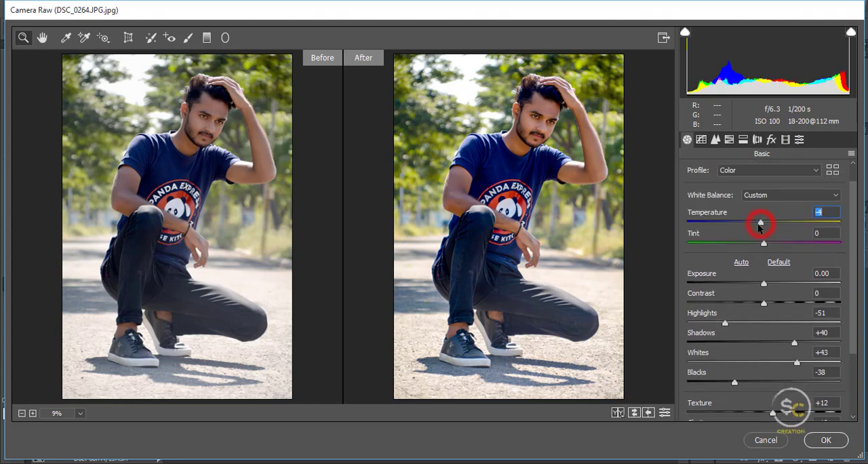
{"action": "left_click", "coordinate": [764, 246]}
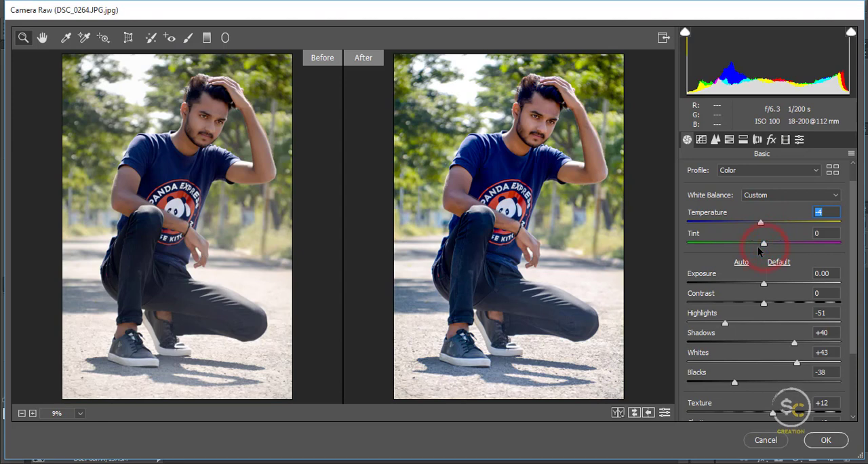
{"action": "left_click", "coordinate": [757, 245]}
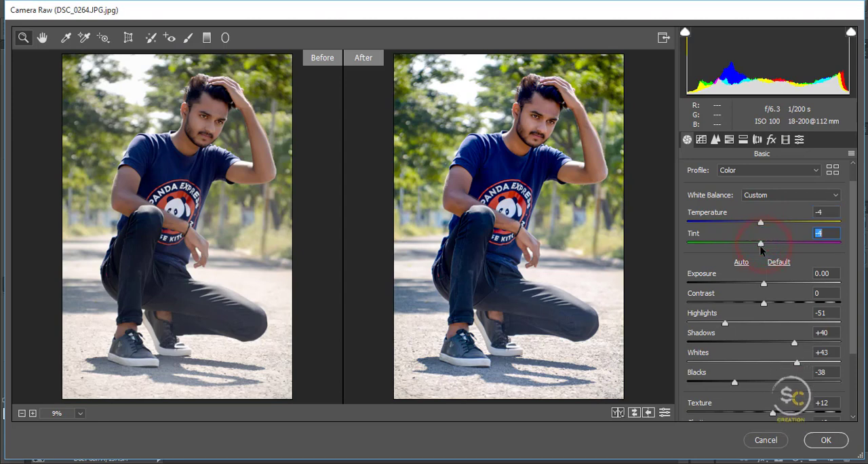
Step: Shape the RGB point tone curve with the black point at input 8, output 0 and a midpoint at input 120, output 129
{"action": "left_click", "coordinate": [729, 139]}
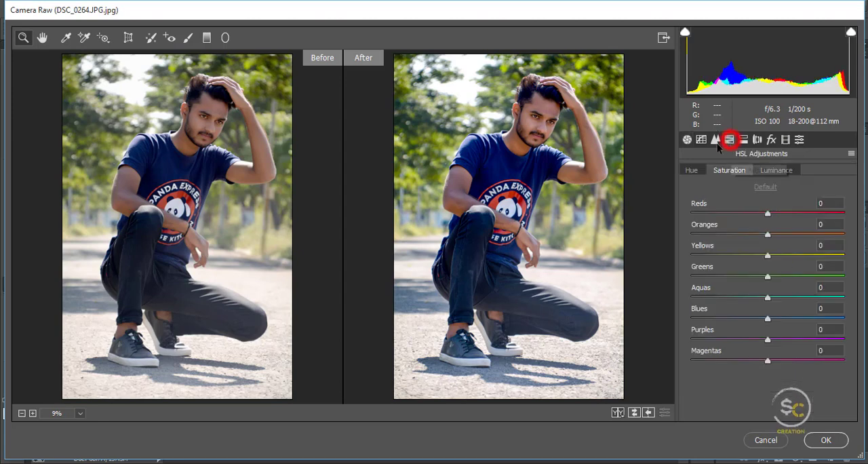
{"action": "left_click", "coordinate": [715, 140]}
{"action": "left_click", "coordinate": [700, 141]}
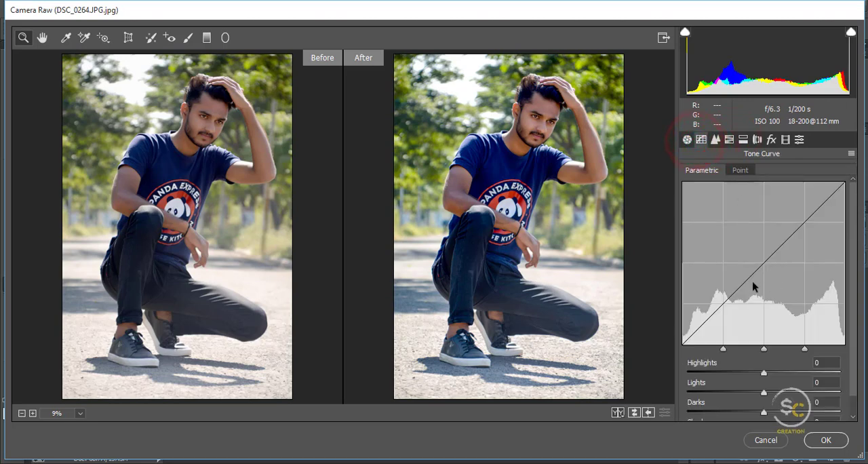
{"action": "left_click", "coordinate": [739, 170]}
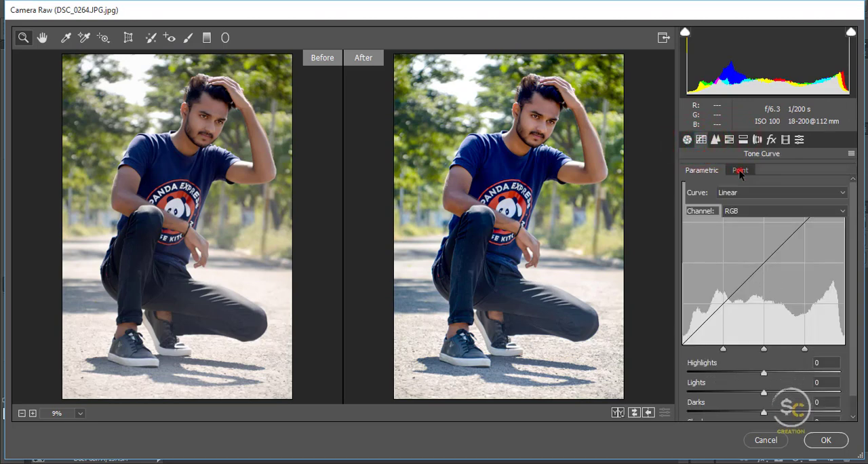
{"action": "left_click_drag", "start_coordinate": [689, 386], "coordinate": [691, 388]}
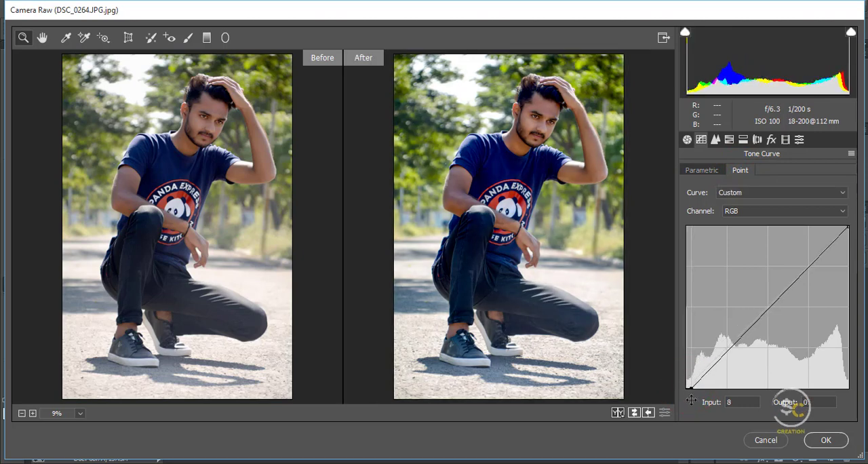
{"action": "left_click", "coordinate": [768, 308]}
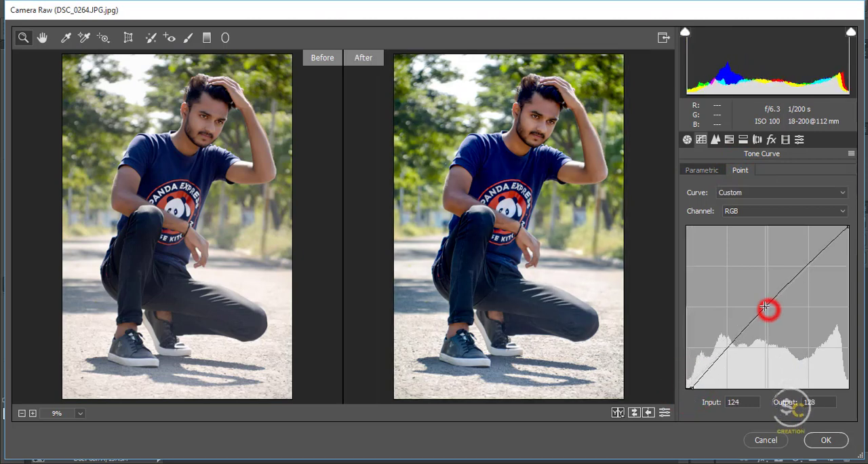
{"action": "left_click_drag", "start_coordinate": [766, 306], "coordinate": [763, 307]}
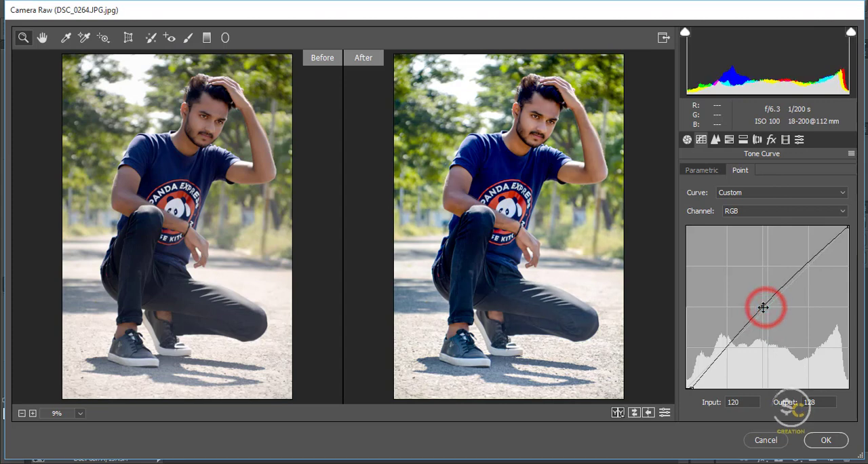
Step: Shift the HSL hues with Yellows at -2, Greens at -100 and Aquas at -1
{"action": "left_click", "coordinate": [727, 140]}
{"action": "left_click", "coordinate": [692, 170]}
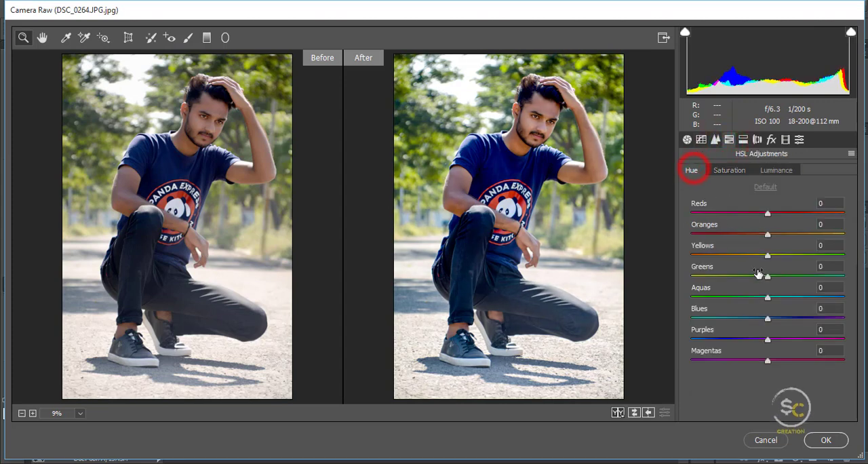
{"action": "left_click_drag", "start_coordinate": [762, 274], "coordinate": [680, 283]}
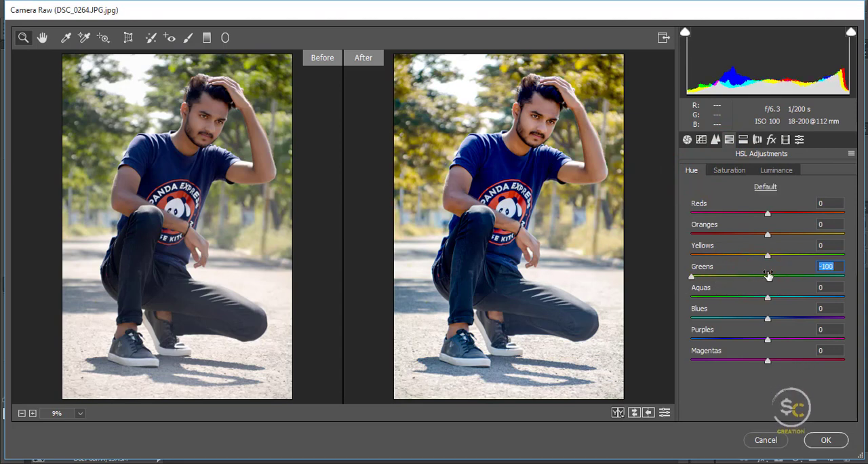
{"action": "left_click", "coordinate": [767, 297]}
{"action": "left_click", "coordinate": [767, 276]}
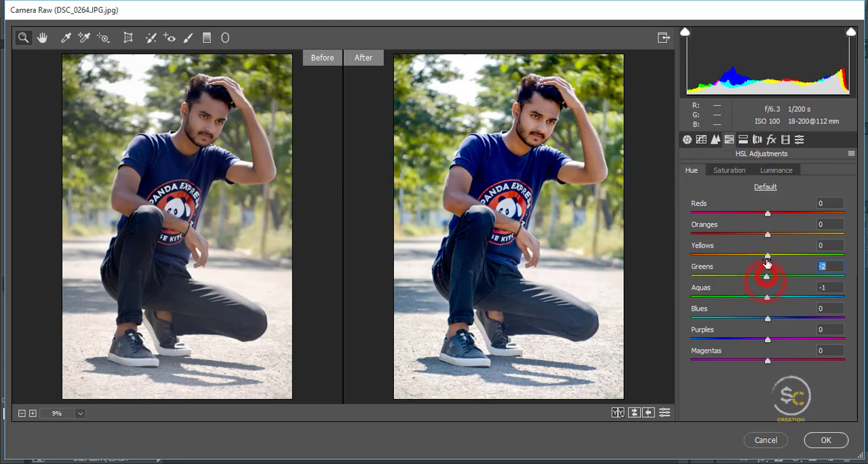
{"action": "left_click_drag", "start_coordinate": [767, 255], "coordinate": [787, 256]}
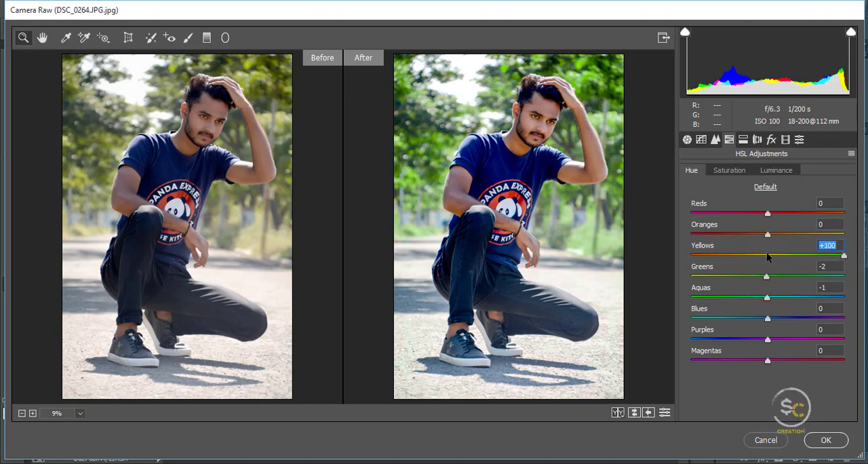
{"action": "left_click_drag", "start_coordinate": [767, 277], "coordinate": [678, 273]}
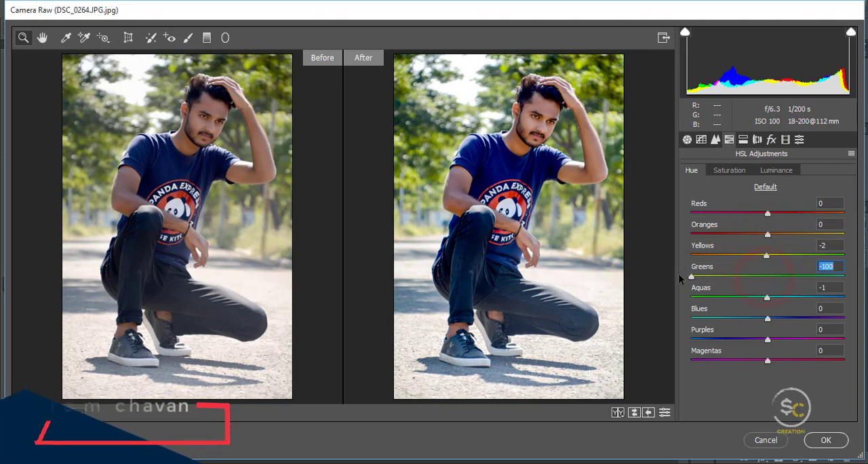
Step: Set the HSL saturation to -47 for Yellows, +44 for Greens, -9 for Aquas and -13 for Blues
{"action": "left_click", "coordinate": [727, 170]}
{"action": "left_click_drag", "start_coordinate": [764, 255], "coordinate": [677, 253]}
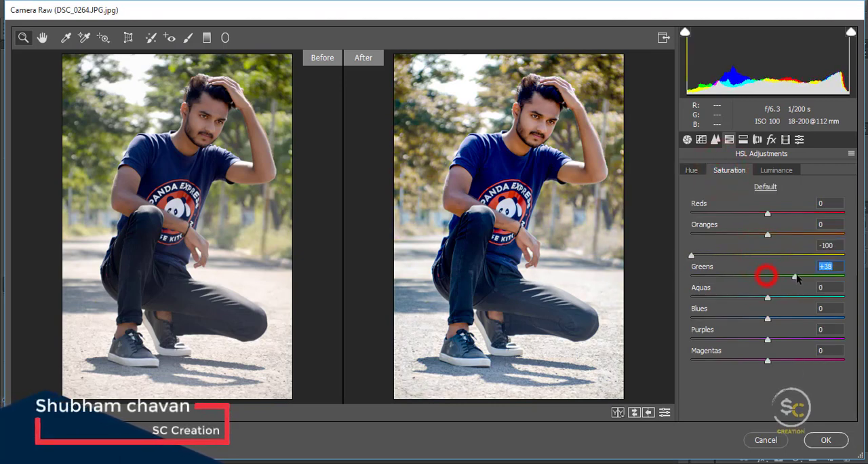
{"action": "left_click_drag", "start_coordinate": [796, 275], "coordinate": [802, 275]}
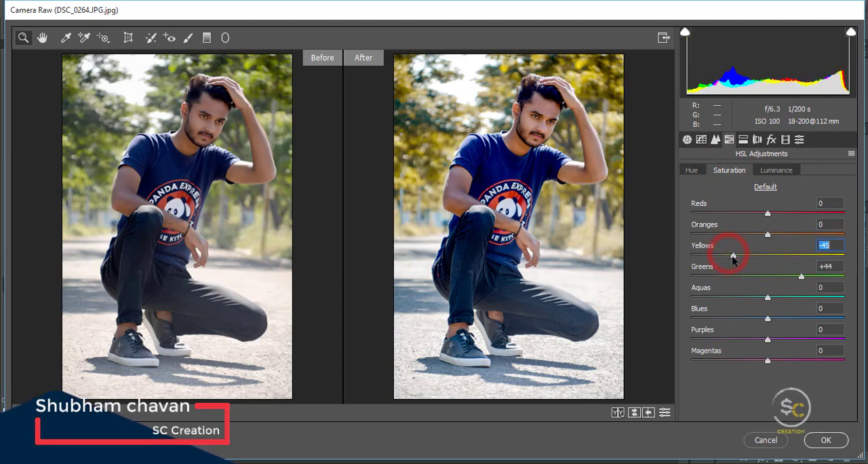
{"action": "left_click_drag", "start_coordinate": [725, 259], "coordinate": [730, 259]}
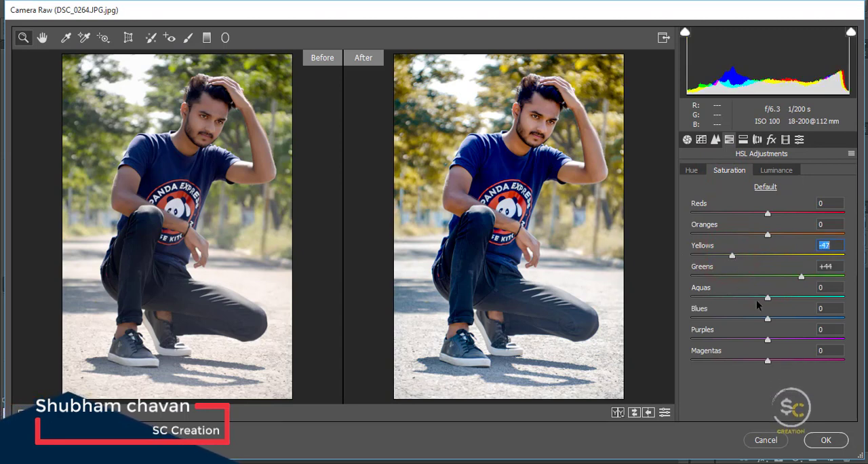
{"action": "left_click_drag", "start_coordinate": [756, 300], "coordinate": [758, 328]}
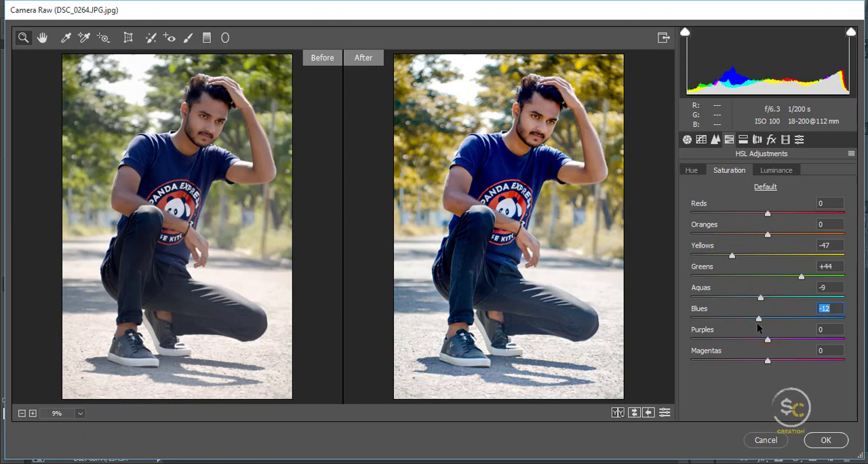
Step: Set the HSL luminance to +8 for Oranges, +13 for Yellows, -7 for Greens, +27 for Aquas and +26 for Blues
{"action": "left_click", "coordinate": [775, 171]}
{"action": "left_click_drag", "start_coordinate": [788, 324], "coordinate": [788, 324]}
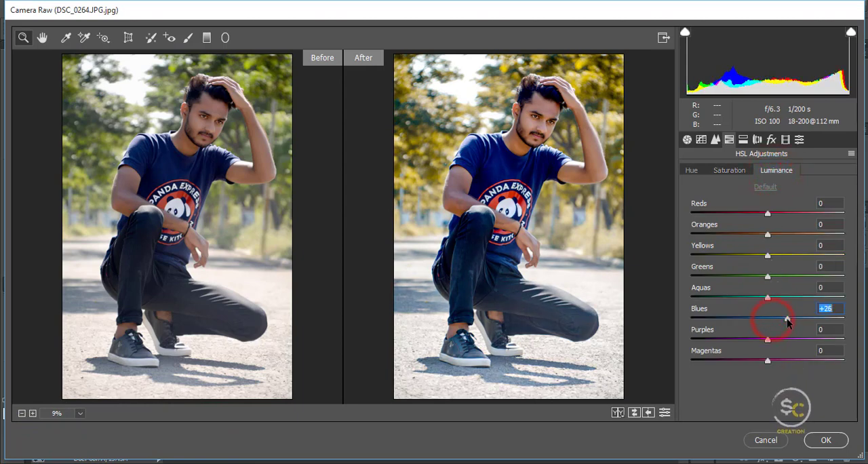
{"action": "left_click_drag", "start_coordinate": [775, 297], "coordinate": [777, 241]}
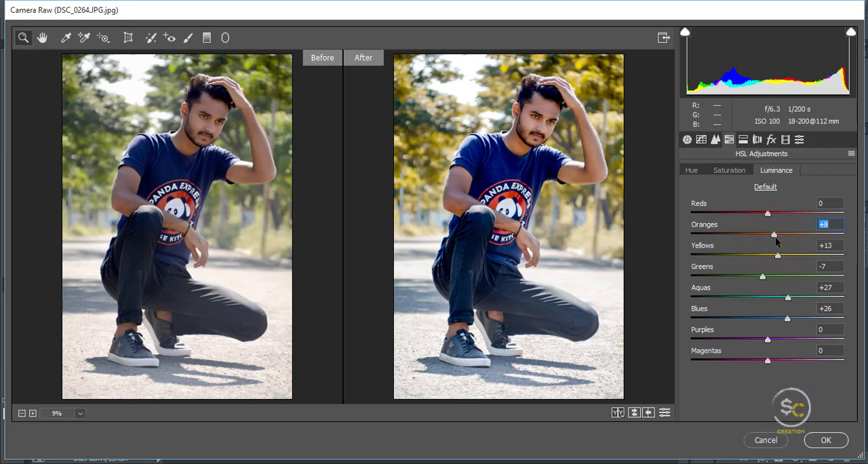
{"action": "left_click", "coordinate": [768, 216]}
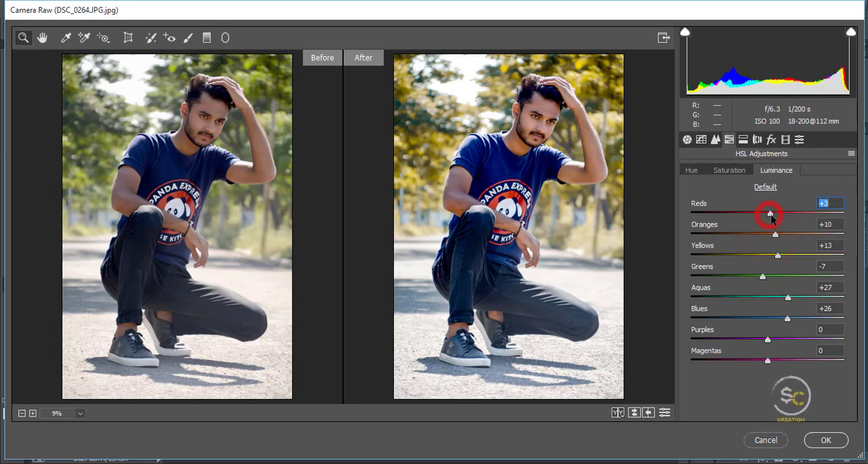
Step: Darken the photo's edges slightly with a negative Post Crop Vignetting amount
{"action": "left_click", "coordinate": [770, 140]}
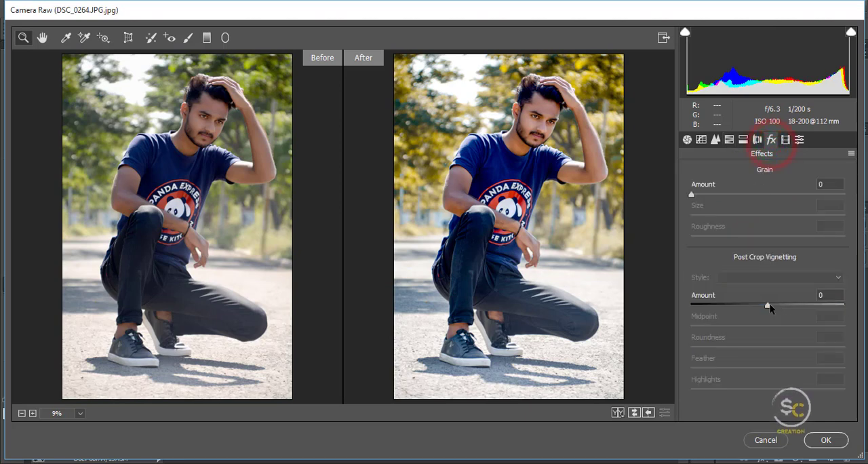
{"action": "left_click_drag", "start_coordinate": [767, 307], "coordinate": [749, 306]}
Step: Calibrate the colors with Blue Primary Hue at -12 and Saturation at +3, and Green Primary Saturation at +18
{"action": "left_click", "coordinate": [786, 140]}
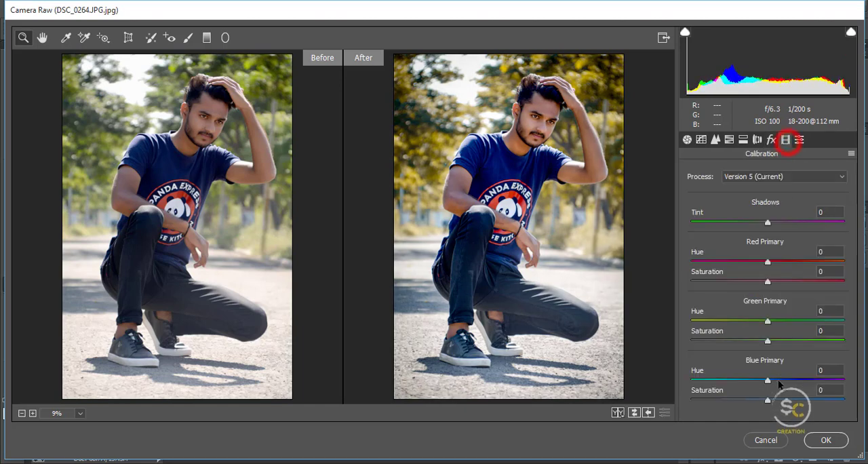
{"action": "left_click_drag", "start_coordinate": [770, 398], "coordinate": [798, 401]}
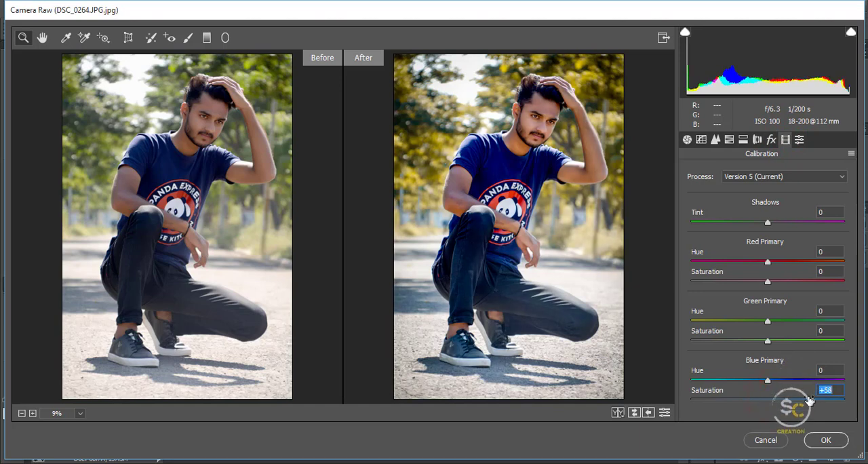
{"action": "left_click_drag", "start_coordinate": [812, 402], "coordinate": [784, 401]}
{"action": "left_click_drag", "start_coordinate": [745, 380], "coordinate": [758, 379]}
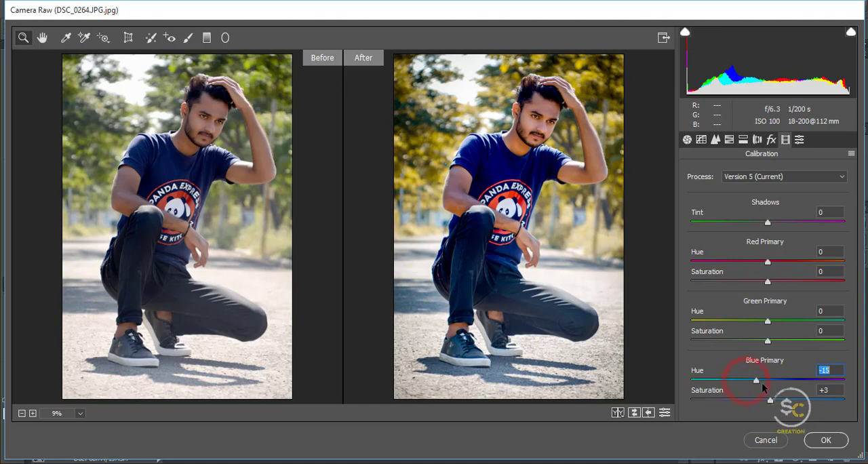
{"action": "left_click_drag", "start_coordinate": [756, 341], "coordinate": [773, 341]}
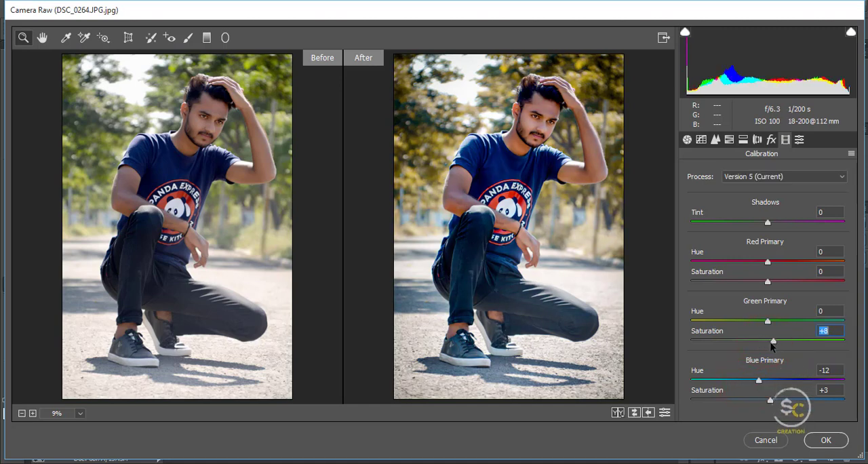
{"action": "left_click", "coordinate": [783, 343]}
Step: Refine the calibration: Green Primary Hue -13 and Saturation +3, Blue Primary Hue -19 and Saturation +25
{"action": "left_click", "coordinate": [506, 166]}
{"action": "right_click", "coordinate": [506, 166]}
{"action": "left_click", "coordinate": [533, 244]}
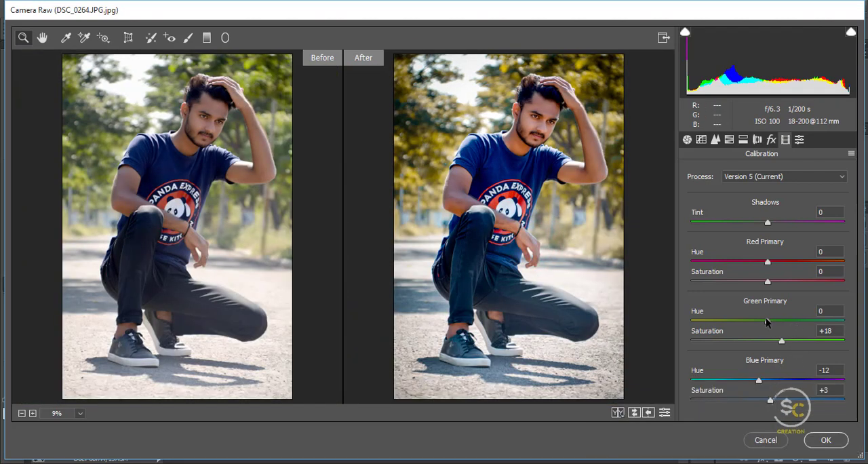
{"action": "mouse_move", "coordinate": [754, 327]}
{"action": "left_mouse_down"}
{"action": "mouse_move", "coordinate": [730, 322]}
{"action": "mouse_move", "coordinate": [742, 324]}
{"action": "left_mouse_up"}
{"action": "left_click", "coordinate": [769, 339]}
{"action": "left_click_drag", "start_coordinate": [749, 323], "coordinate": [758, 323]}
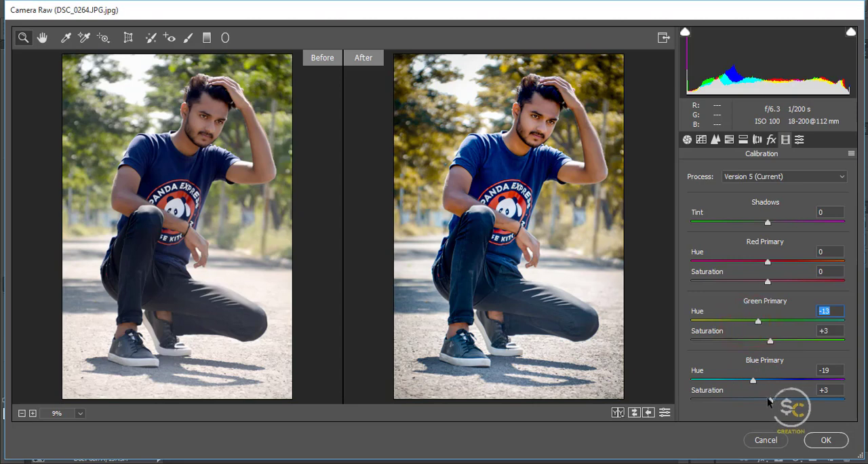
{"action": "left_click_drag", "start_coordinate": [763, 402], "coordinate": [790, 402]}
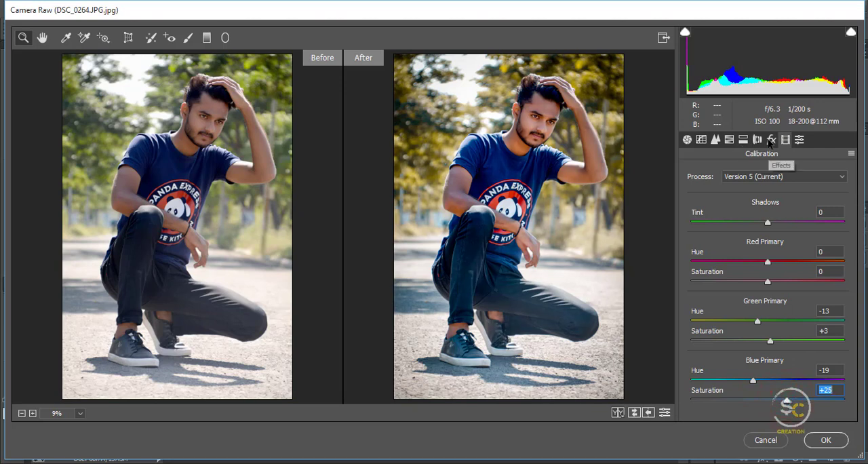
Step: Set the HSL saturation to -9 for Reds and -18 for Oranges
{"action": "left_click", "coordinate": [771, 140]}
{"action": "left_click", "coordinate": [785, 140]}
{"action": "left_click", "coordinate": [730, 140]}
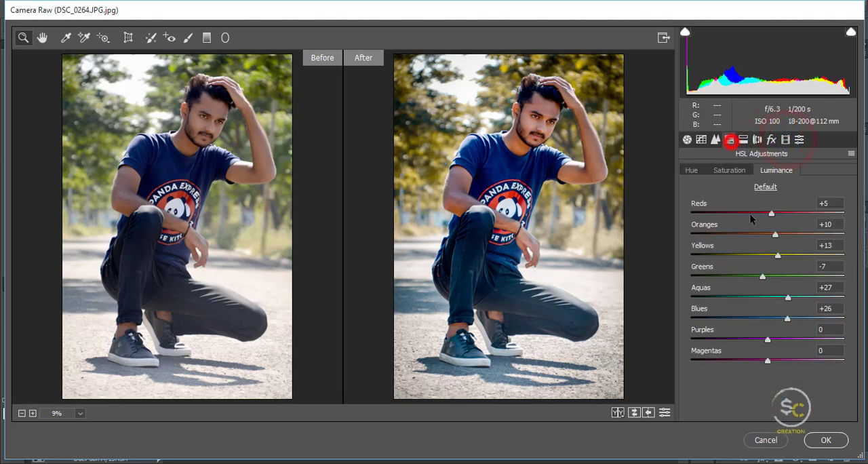
{"action": "left_click", "coordinate": [724, 169]}
{"action": "left_click", "coordinate": [765, 234]}
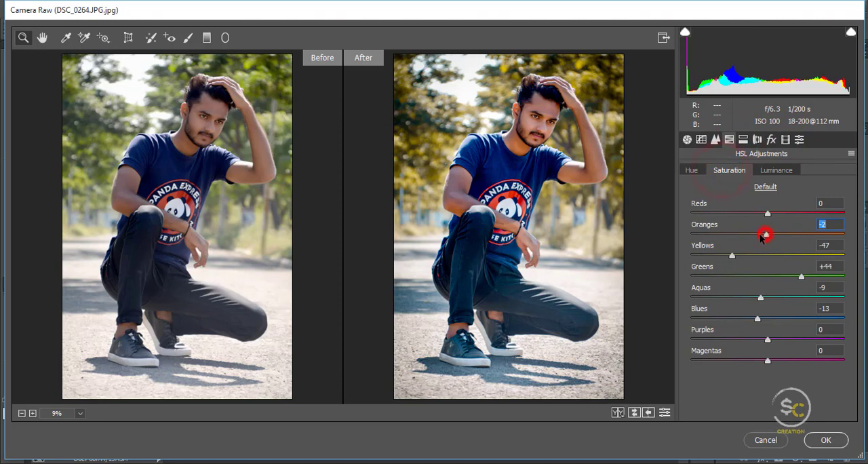
{"action": "left_click_drag", "start_coordinate": [732, 235], "coordinate": [752, 241]}
{"action": "left_click_drag", "start_coordinate": [762, 214], "coordinate": [750, 215]}
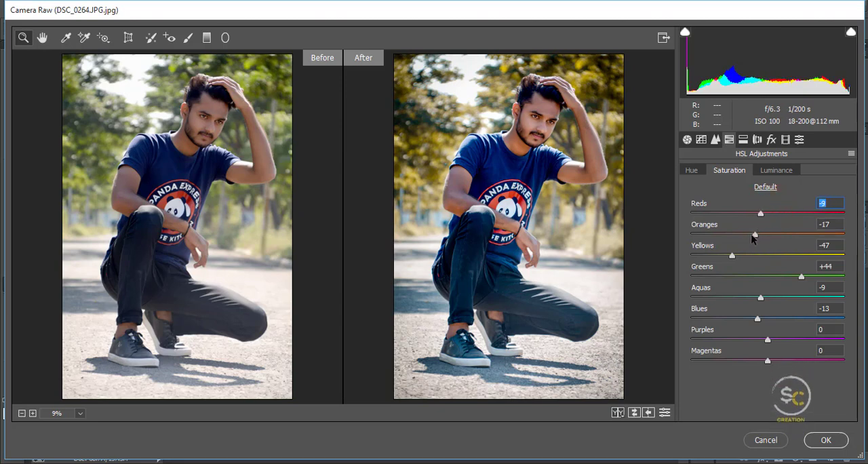
{"action": "left_click_drag", "start_coordinate": [754, 235], "coordinate": [740, 238]}
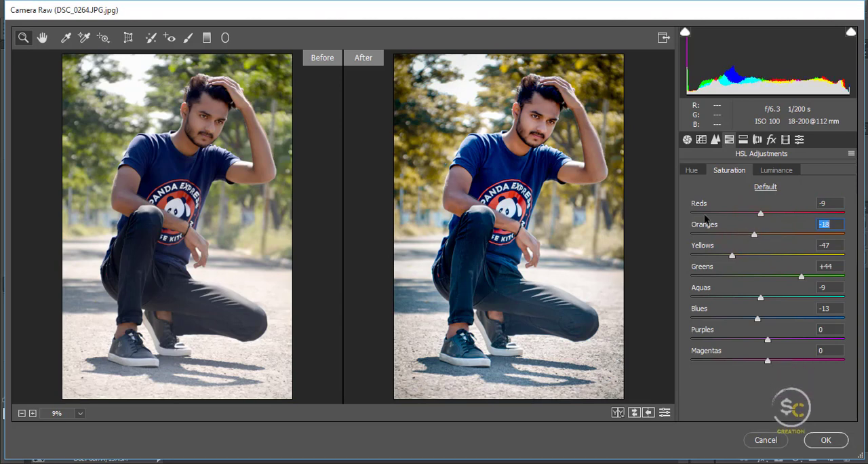
Step: Set the Sharpening Amount to 17 and the Noise Reduction Luminance to about 16
{"action": "left_click", "coordinate": [715, 139]}
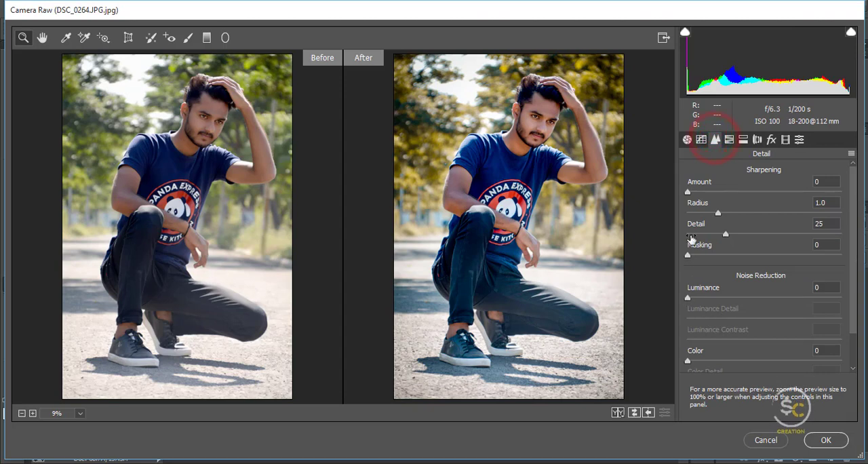
{"action": "left_click_drag", "start_coordinate": [688, 193], "coordinate": [703, 196]}
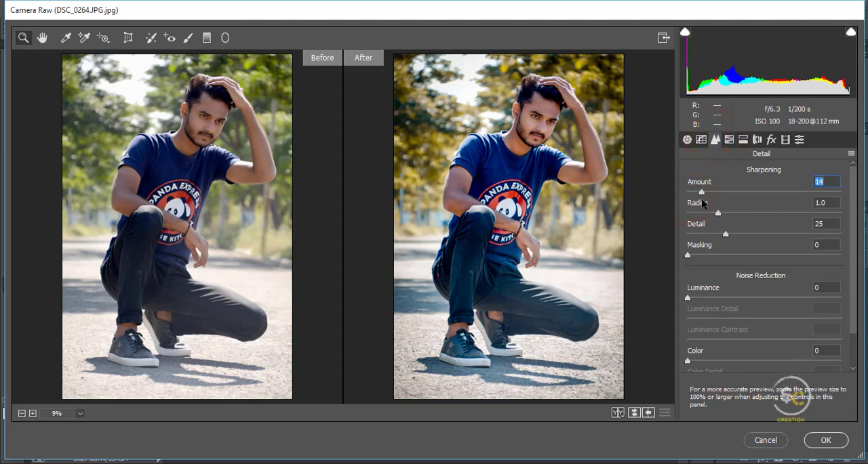
{"action": "left_click_drag", "start_coordinate": [689, 301], "coordinate": [709, 301]}
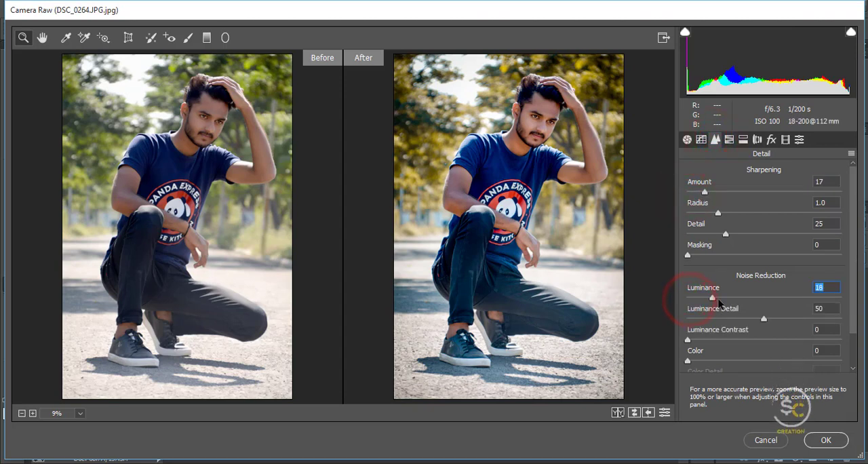
Step: Check the face up close in the before/after preview and apply the Camera Raw adjustments to the layer
{"action": "left_click", "coordinate": [687, 139]}
{"action": "scroll", "coordinate": [673, 261], "scroll_direction": "down", "scroll_amount": 1}
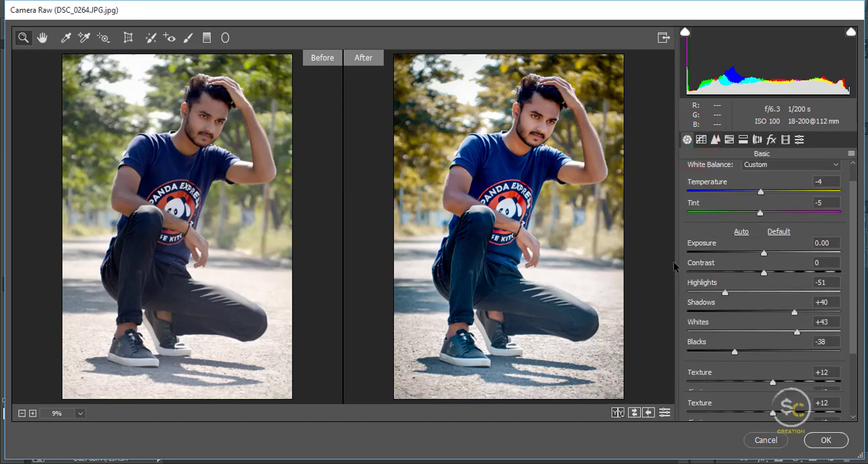
{"action": "left_click", "coordinate": [539, 135]}
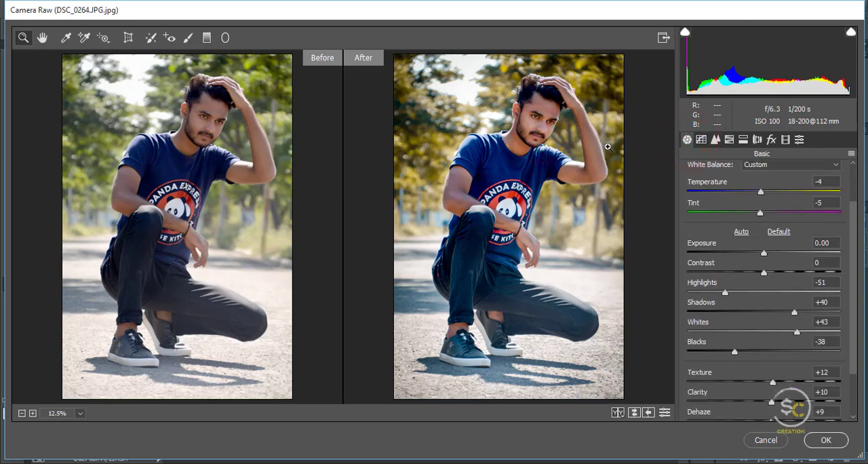
{"action": "left_click", "coordinate": [498, 166]}
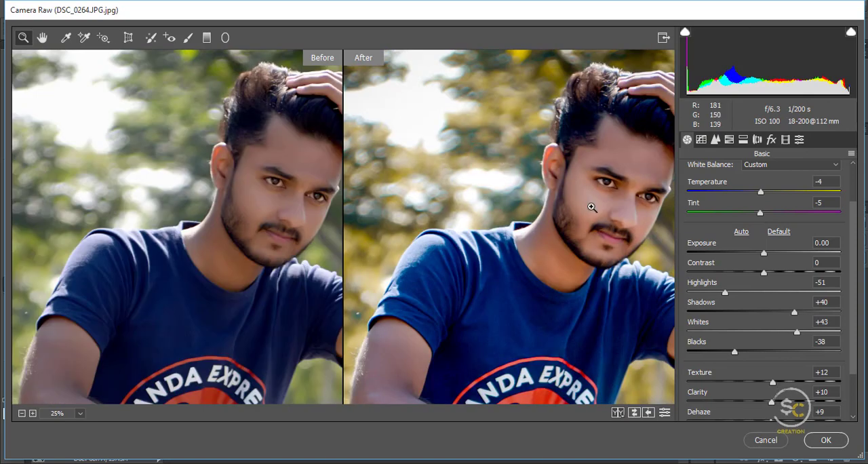
{"action": "right_click", "coordinate": [524, 236]}
{"action": "left_click", "coordinate": [562, 303]}
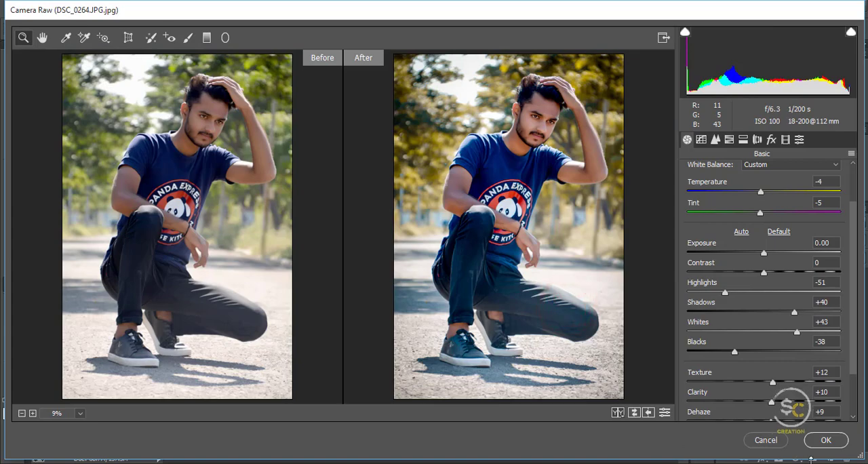
{"action": "left_click", "coordinate": [826, 442]}
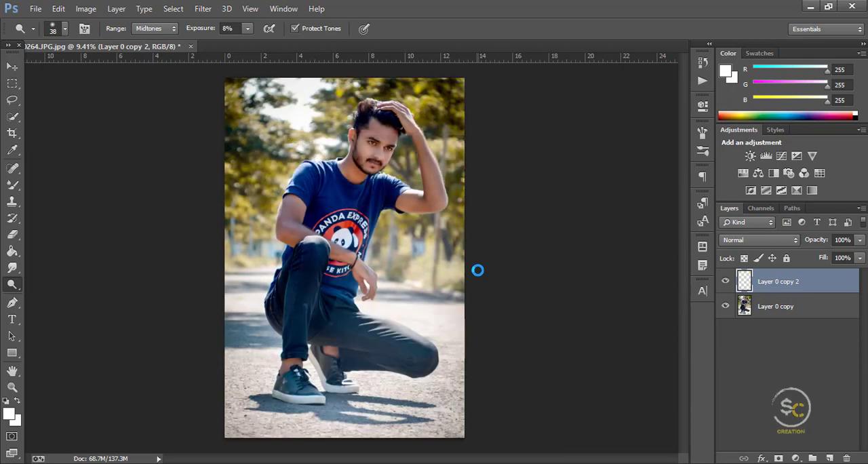
Step: Toggle the visibility of Layer 0 copy 2 to compare the graded photo with the version beneath it
{"action": "left_click", "coordinate": [726, 281]}
{"action": "left_click", "coordinate": [725, 281]}
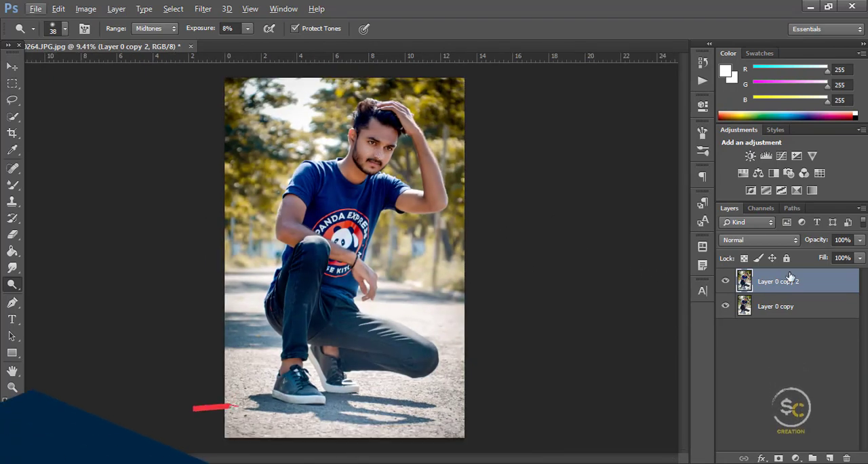
{"action": "left_click", "coordinate": [725, 281]}
{"action": "left_click", "coordinate": [726, 281]}
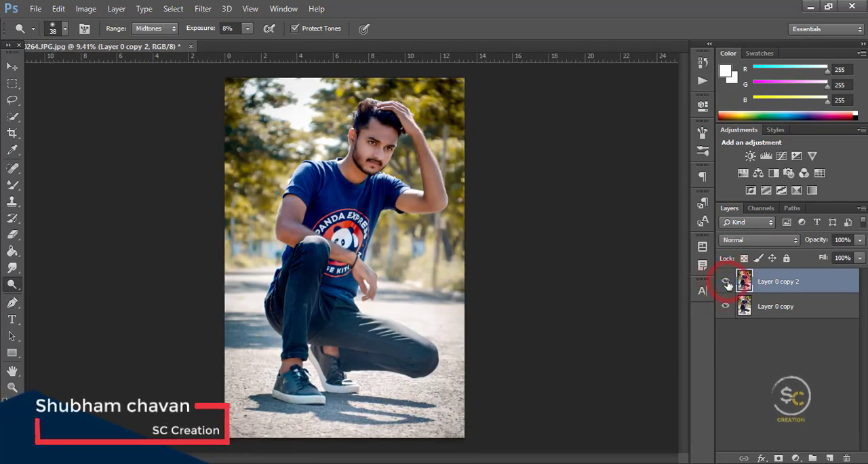
Step: Enlarge the Dodge tool brush to 128 px and brush lightly over the skin of the neck, cheek and forehead
{"action": "scroll", "coordinate": [420, 147], "scroll_direction": "up", "scroll_amount": 1}
{"action": "scroll", "coordinate": [420, 147], "scroll_direction": "up", "scroll_amount": 16}
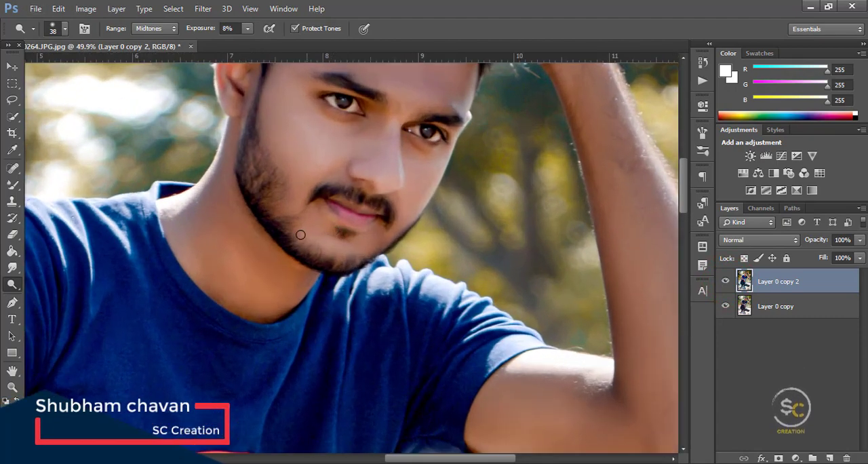
{"action": "scroll", "coordinate": [300, 234], "scroll_direction": "up", "scroll_amount": 3}
{"action": "right_click", "coordinate": [315, 274]}
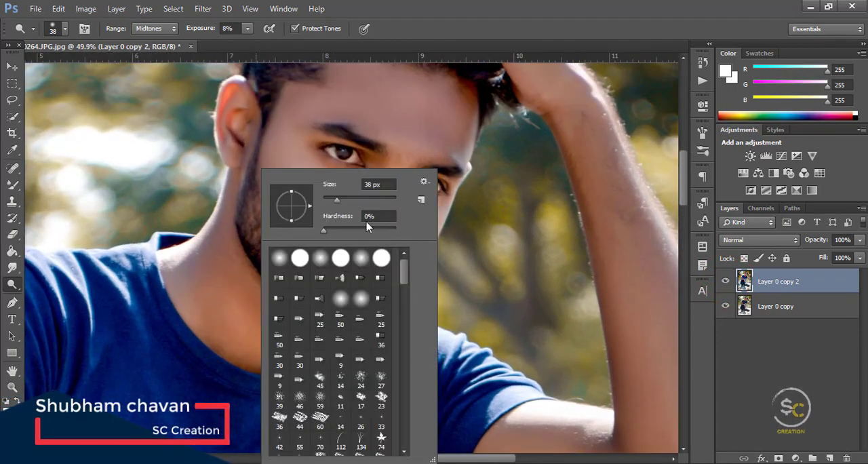
{"action": "left_click_drag", "start_coordinate": [236, 267], "coordinate": [298, 333]}
{"action": "mouse_move", "coordinate": [260, 213]}
{"action": "left_mouse_down"}
{"action": "mouse_move", "coordinate": [267, 233]}
{"action": "mouse_move", "coordinate": [310, 246]}
{"action": "left_mouse_up"}
{"action": "scroll", "coordinate": [323, 249], "scroll_direction": "down", "scroll_amount": 1}
{"action": "scroll", "coordinate": [322, 249], "scroll_direction": "down", "scroll_amount": 3}
{"action": "scroll", "coordinate": [393, 188], "scroll_direction": "up", "scroll_amount": 6}
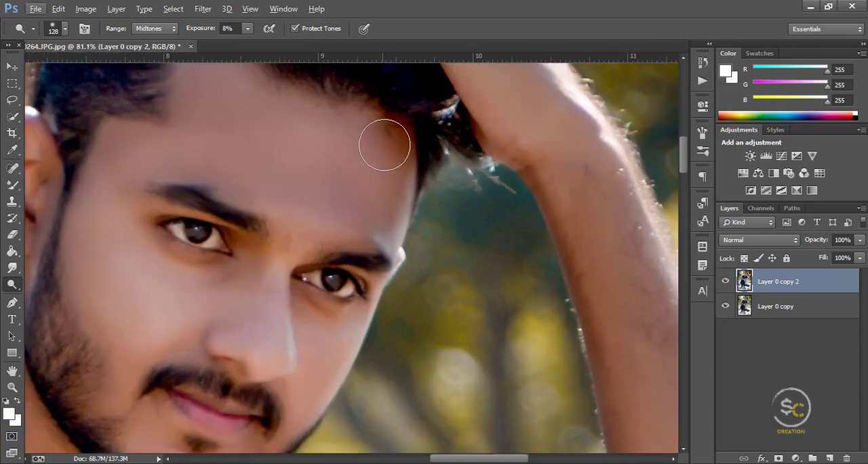
{"action": "left_click", "coordinate": [393, 133]}
Step: Blend the forehead skin near the hairline with the Mixer Brush
{"action": "left_click", "coordinate": [12, 184]}
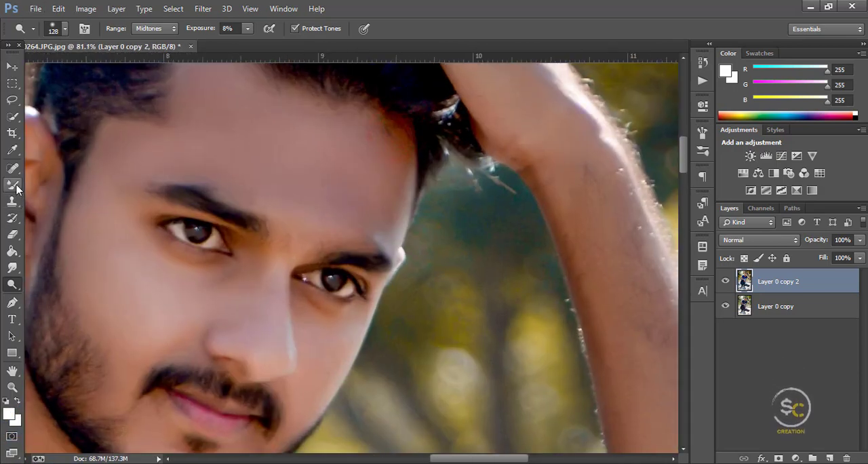
{"action": "left_click", "coordinate": [347, 177], "text": "alt"}
{"action": "mouse_move", "coordinate": [392, 127]}
{"action": "left_mouse_down"}
{"action": "mouse_move", "coordinate": [410, 159]}
{"action": "mouse_move", "coordinate": [393, 134]}
{"action": "left_mouse_up"}
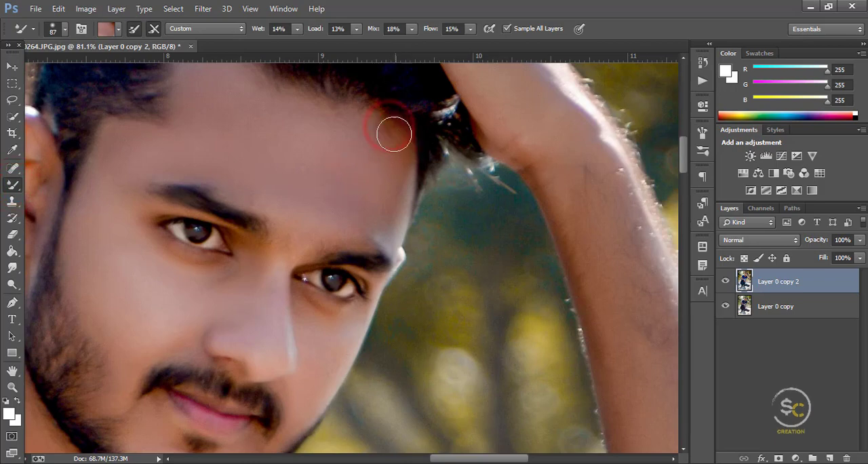
{"action": "scroll", "coordinate": [331, 179], "scroll_direction": "down", "scroll_amount": 5}
{"action": "scroll", "coordinate": [331, 179], "scroll_direction": "down", "scroll_amount": 15}
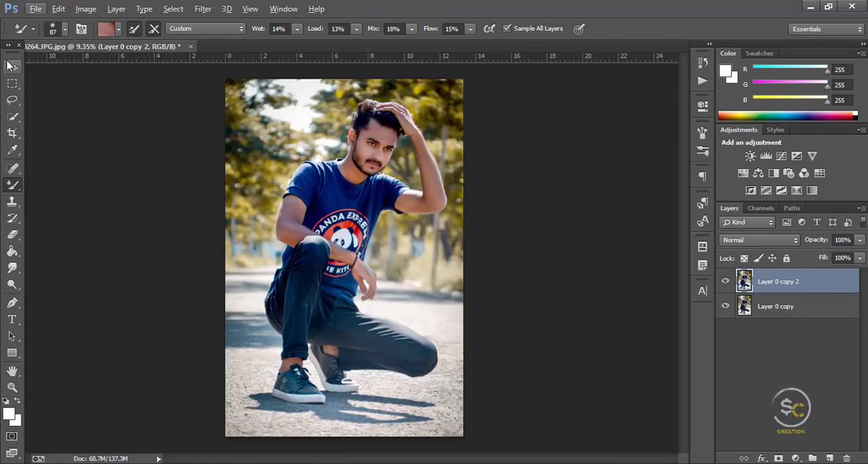
Step: Bring the glowing light image S.R (27).jpg into the portrait as a new layer over the sky and close its source window
{"action": "left_click", "coordinate": [12, 66]}
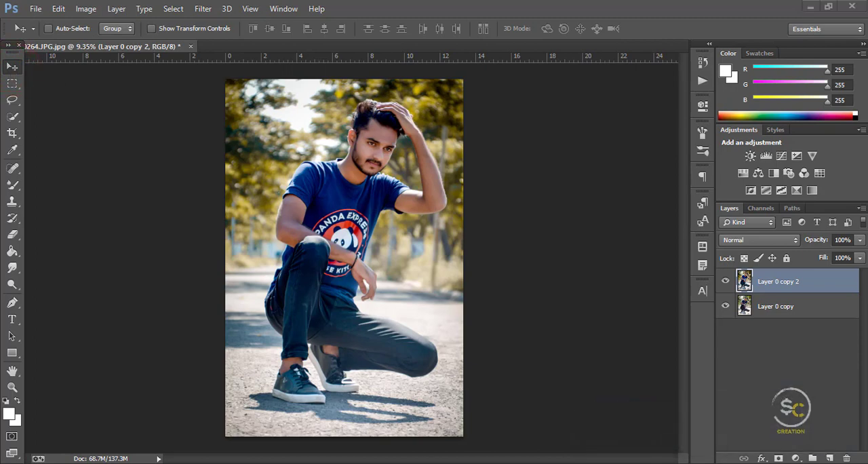
{"action": "left_click", "coordinate": [406, 463]}
{"action": "left_click", "coordinate": [480, 430]}
{"action": "left_click", "coordinate": [400, 234]}
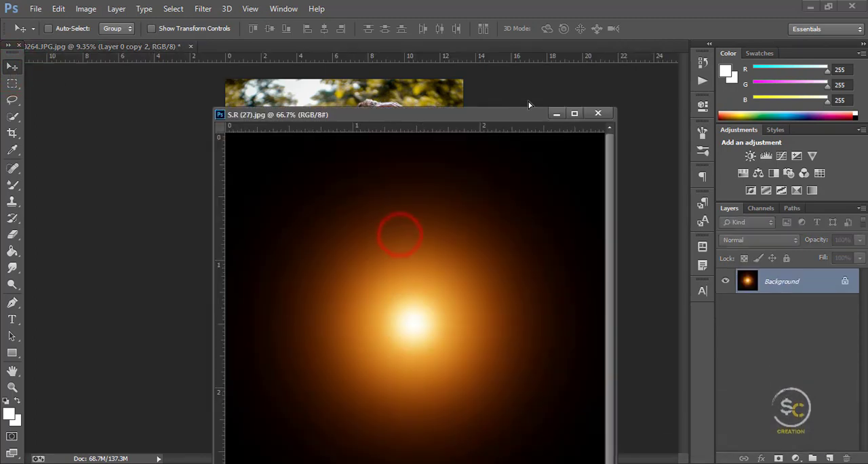
{"action": "left_click_drag", "start_coordinate": [528, 101], "coordinate": [374, 95]}
{"action": "left_click", "coordinate": [587, 108]}
Step: Enlarge the light glow layer around its centre with Free Transform so it covers the bright sky area
{"action": "key", "text": "ctrl+t"}
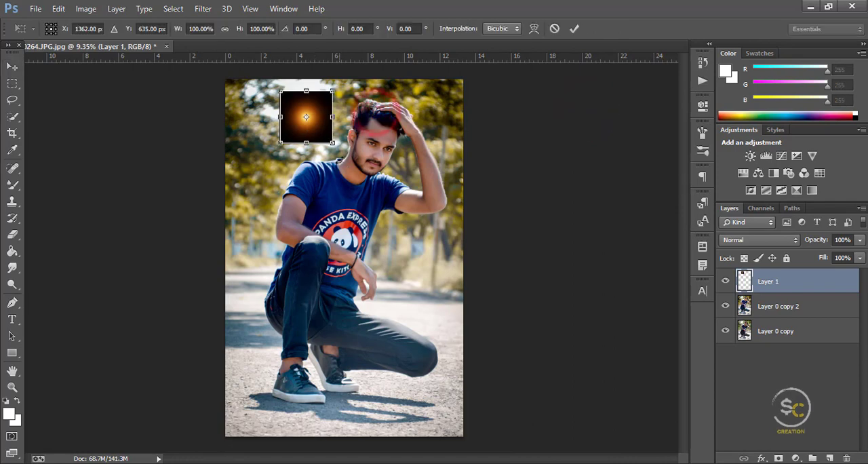
{"action": "left_click_drag", "start_coordinate": [334, 143], "coordinate": [370, 179]}
{"action": "double_click", "coordinate": [360, 157]}
Step: Set the light glow layer's blend mode to Screen and its opacity to 66%
{"action": "left_click", "coordinate": [786, 240]}
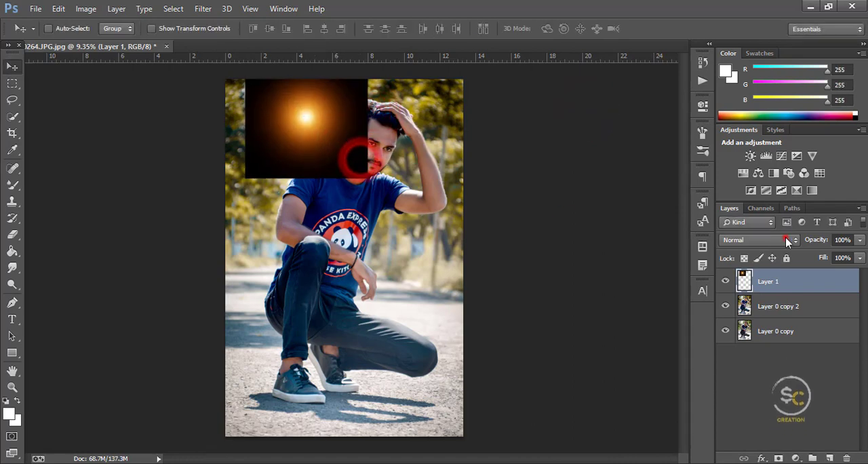
{"action": "left_click", "coordinate": [730, 108]}
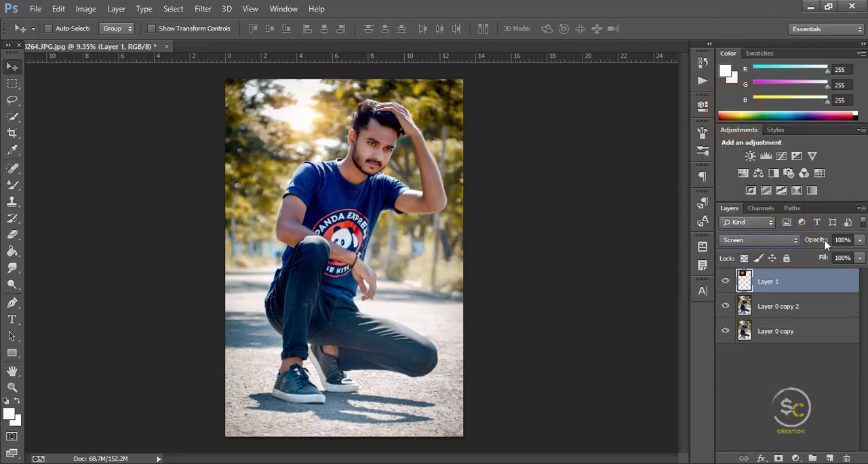
{"action": "left_click_drag", "start_coordinate": [826, 243], "coordinate": [799, 242]}
Step: Scale the light glow layer to about 150%, shift it slightly upward, and scale it again to about 108%
{"action": "key", "text": "ctrl+t"}
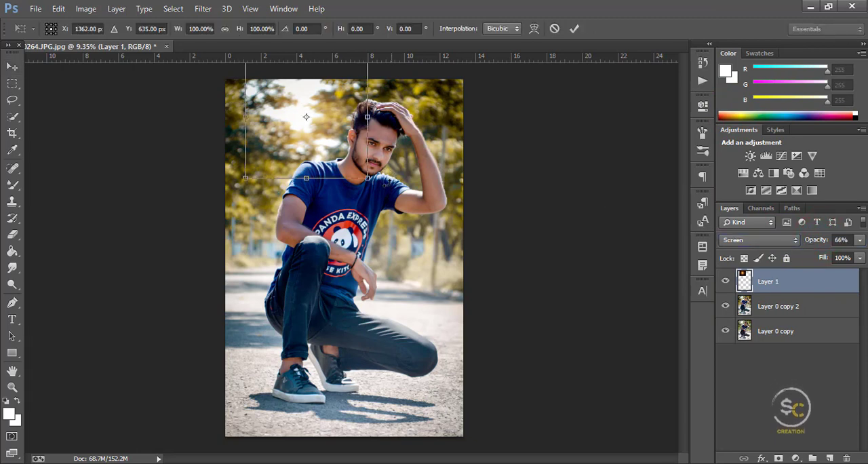
{"action": "left_click_drag", "start_coordinate": [367, 177], "coordinate": [397, 208]}
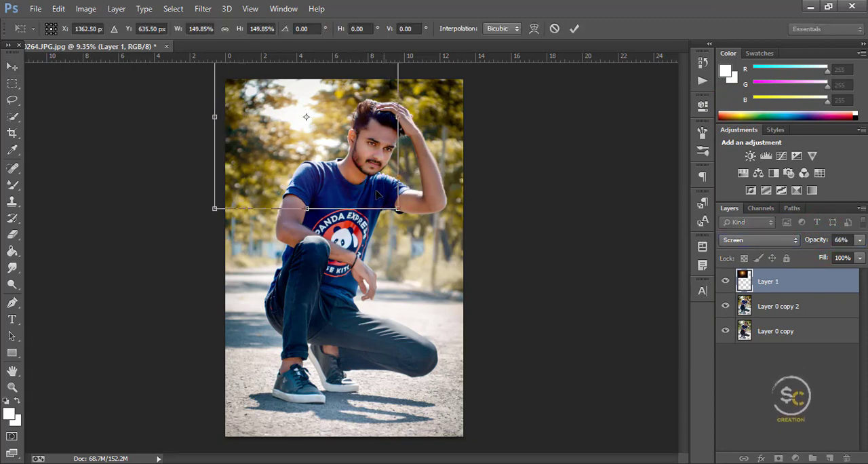
{"action": "left_click_drag", "start_coordinate": [333, 164], "coordinate": [332, 157]}
{"action": "key", "text": "ctrl+t"}
{"action": "left_click_drag", "start_coordinate": [405, 203], "coordinate": [410, 208]}
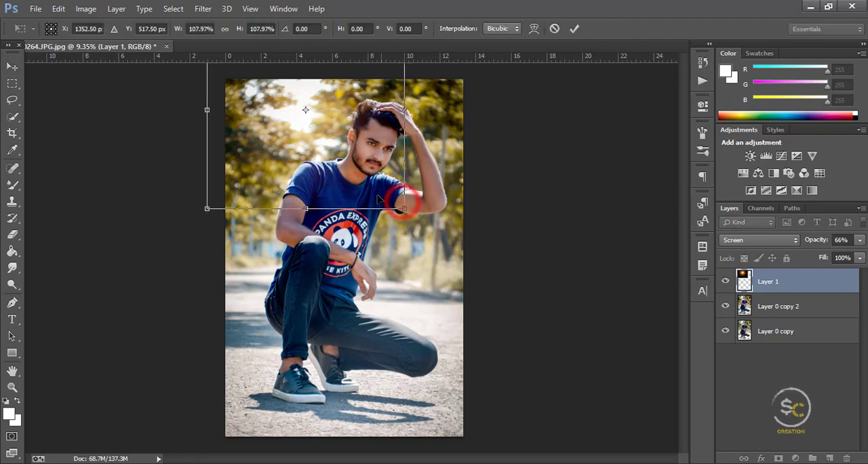
{"action": "double_click", "coordinate": [379, 196]}
Step: Reduce the light glow layer's opacity to 52%, comparing the photo with the glow hidden and shown
{"action": "left_click", "coordinate": [725, 282]}
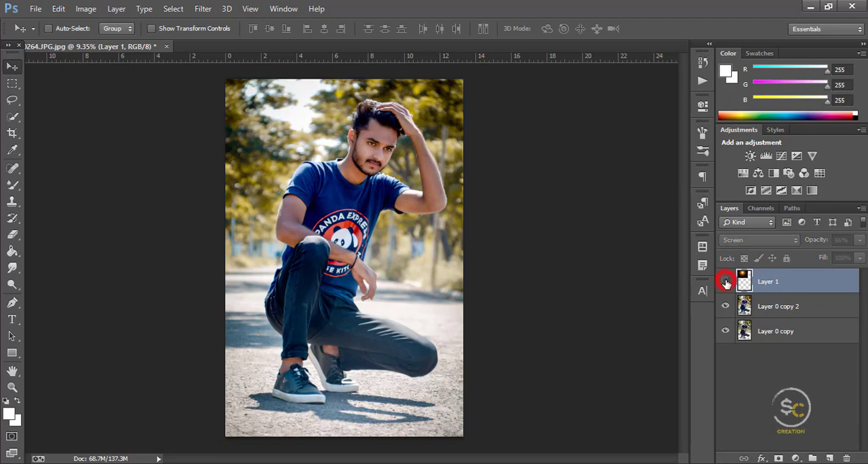
{"action": "left_click", "coordinate": [725, 282]}
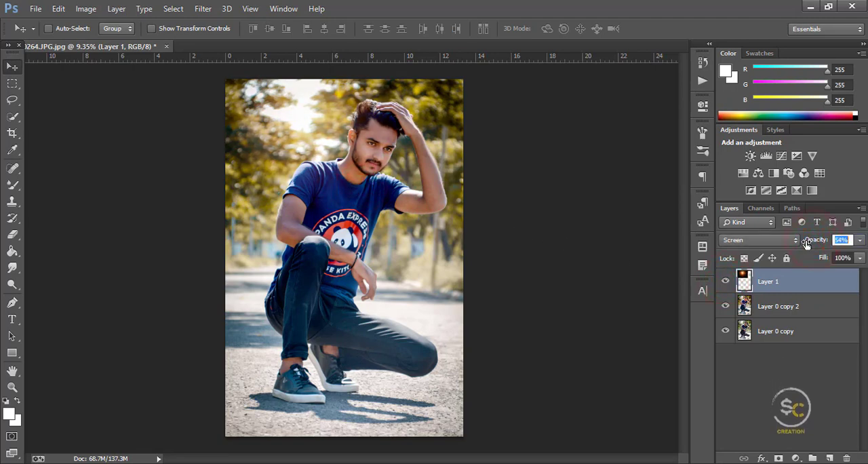
{"action": "left_click_drag", "start_coordinate": [805, 240], "coordinate": [803, 240]}
{"action": "left_click", "coordinate": [726, 282]}
{"action": "left_click", "coordinate": [726, 282]}
Step: Merge all visible layers into a single layer and check the face up close
{"action": "right_click", "coordinate": [803, 292]}
{"action": "left_click", "coordinate": [610, 375]}
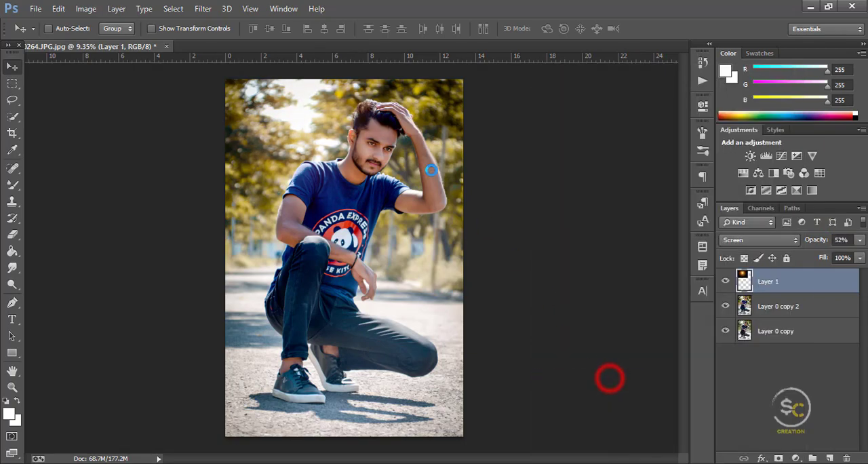
{"action": "scroll", "coordinate": [396, 156], "scroll_direction": "up", "scroll_amount": 1}
{"action": "scroll", "coordinate": [396, 156], "scroll_direction": "up", "scroll_amount": 5}
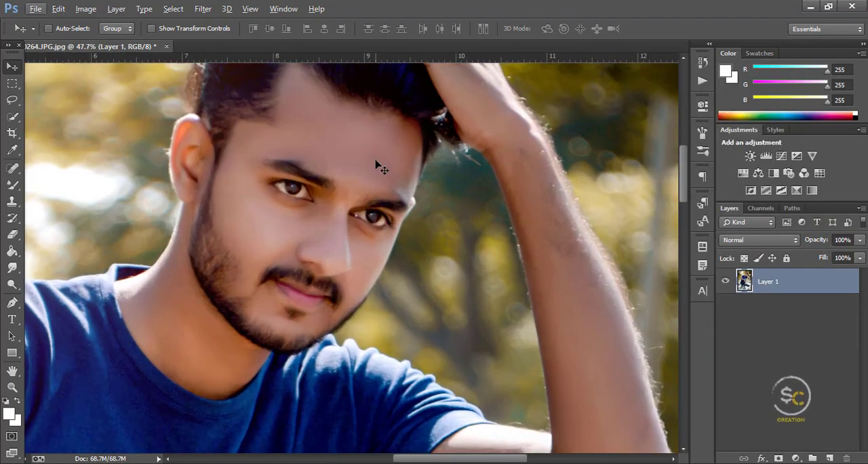
{"action": "scroll", "coordinate": [379, 170], "scroll_direction": "down", "scroll_amount": 6}
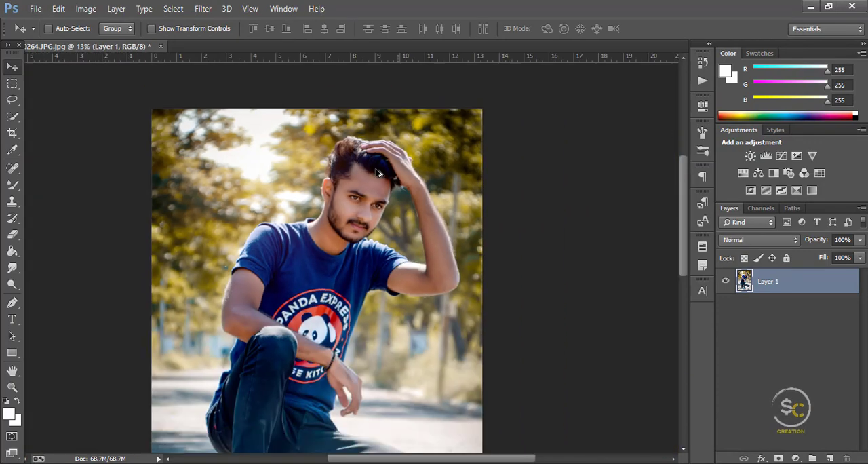
Step: Apply the Stroke command to the merged photo layer
{"action": "left_click", "coordinate": [59, 8]}
{"action": "left_click", "coordinate": [129, 187]}
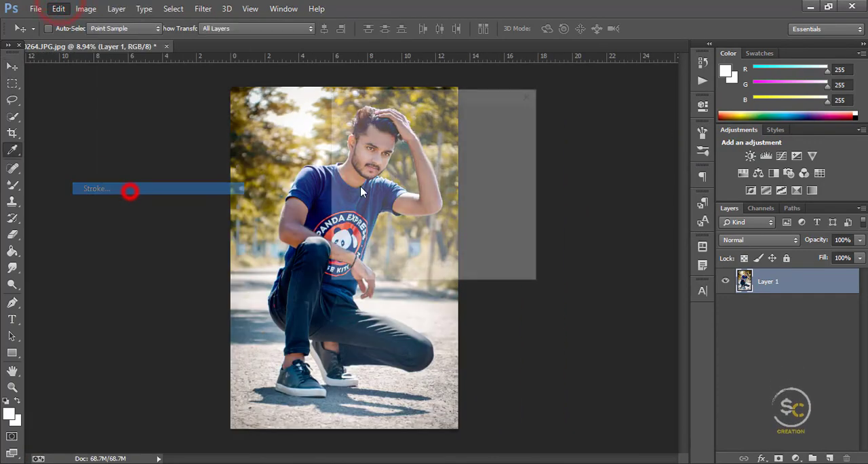
{"action": "left_click", "coordinate": [507, 120]}
{"action": "key", "text": "v"}
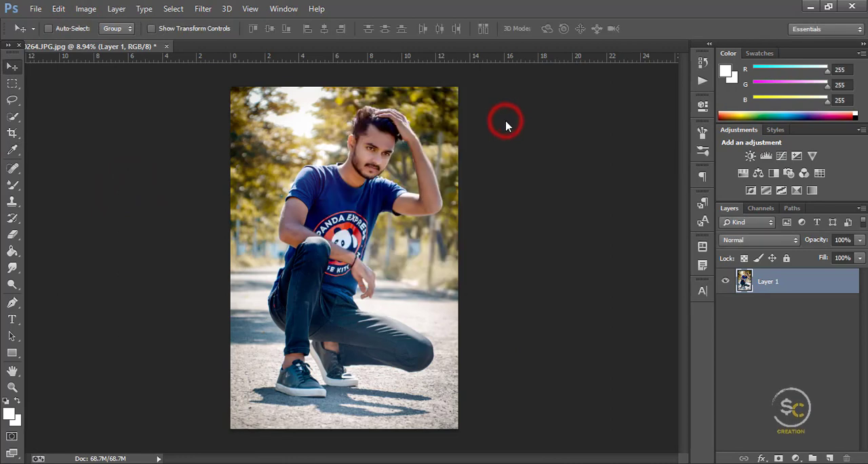